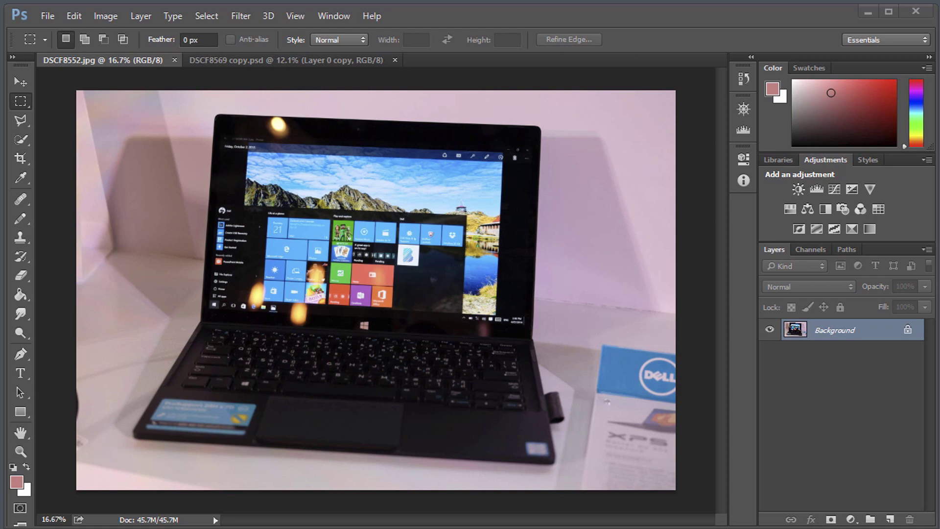
# View the DSCF8569 copy.psd photo for comparison and return to DSCF8552.jpg
pyautogui.click(223, 57)
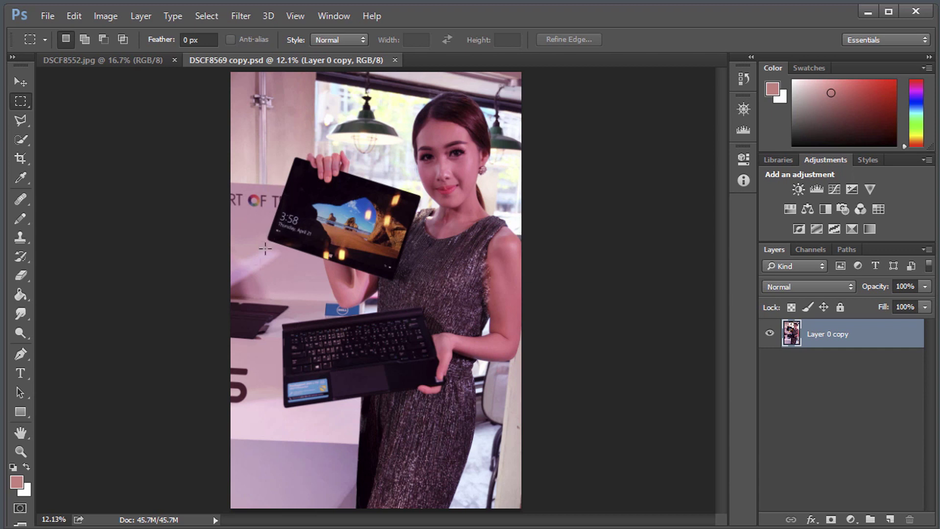
pyautogui.click(104, 58)
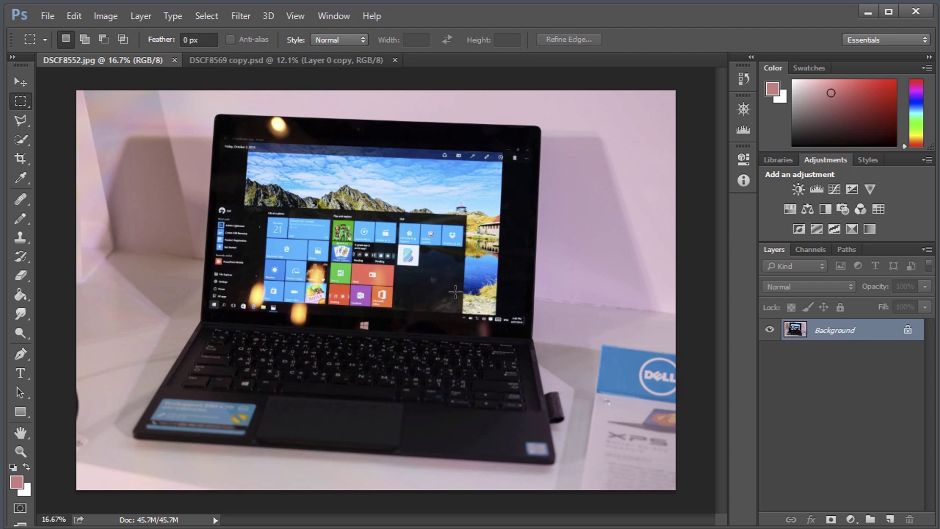
# Try a Levels correction that sets the white point on the pink wall above the laptop, and discard it
pyautogui.click(105, 16)
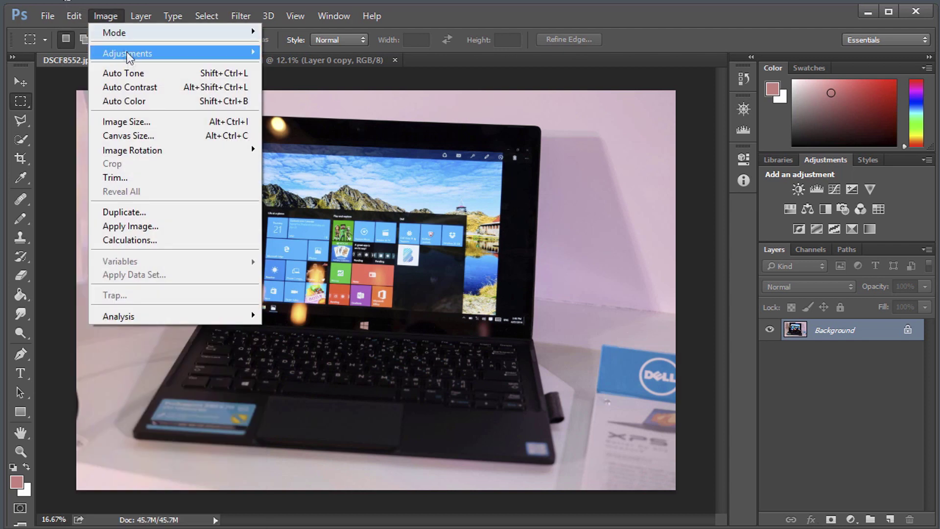
pyautogui.moveTo(111, 55)
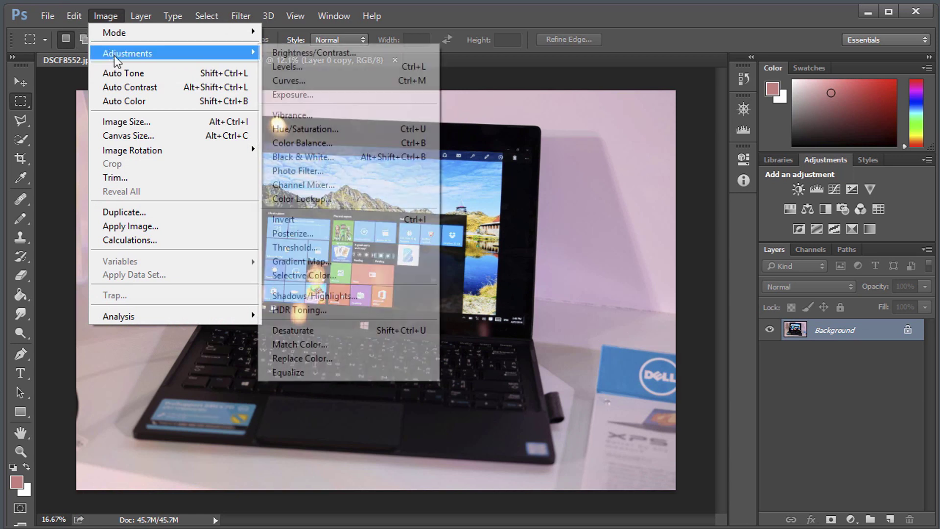
pyautogui.click(353, 67)
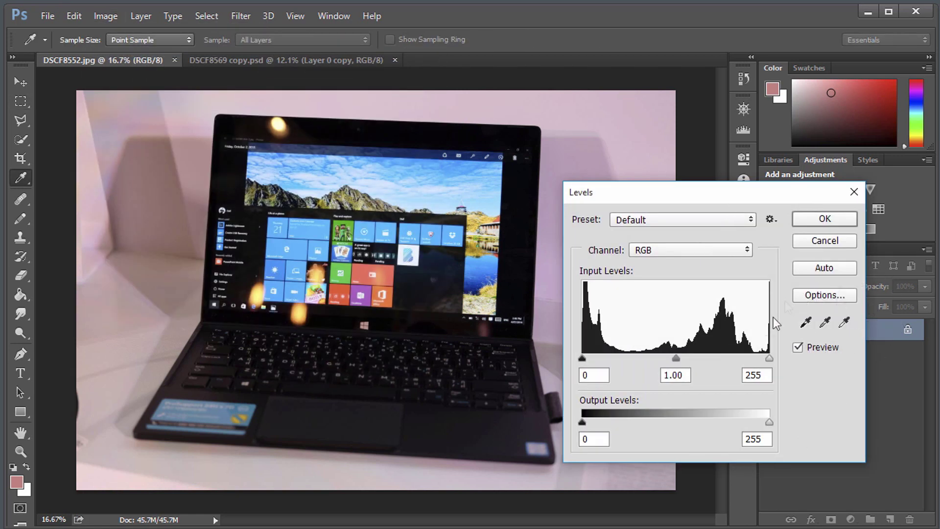
pyautogui.click(845, 322)
pyautogui.click(566, 122)
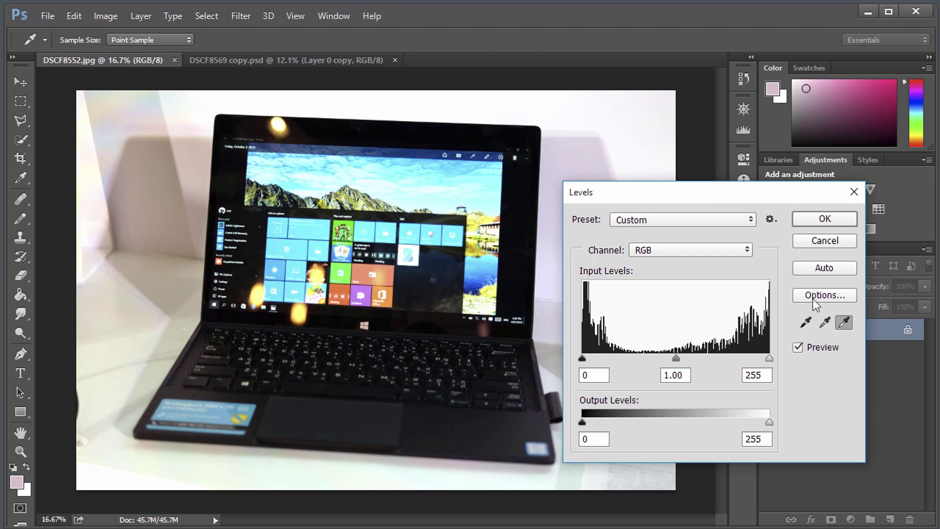
pyautogui.click(808, 351)
pyautogui.click(807, 353)
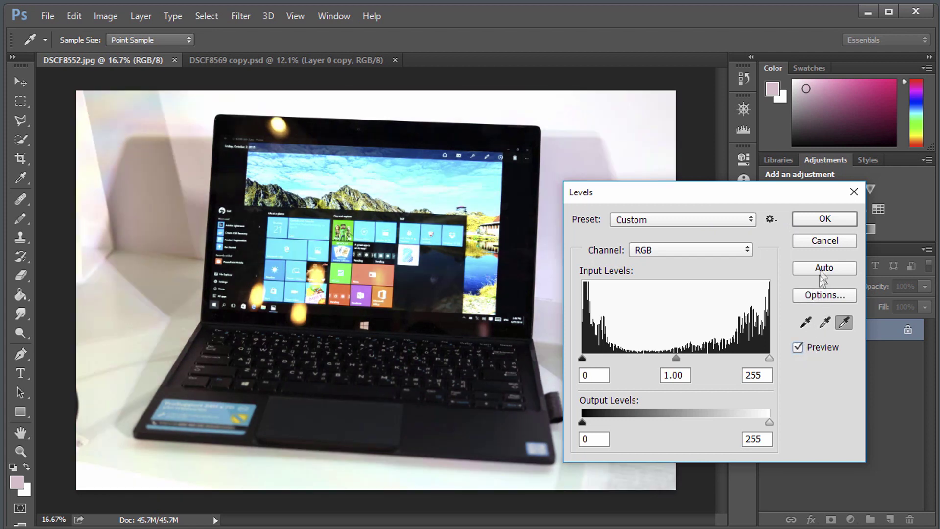
pyautogui.click(825, 242)
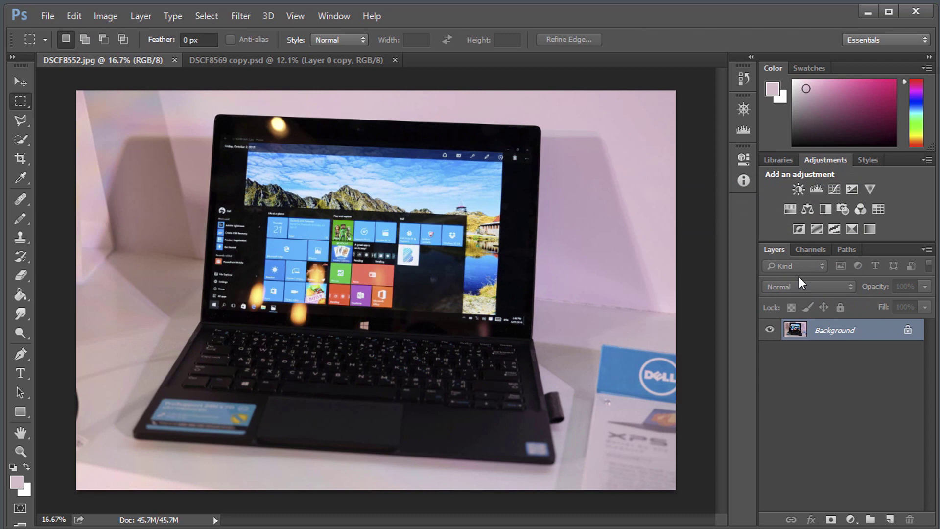
# Try a midtone Color Balance of -52 toward cyan and -7 toward magenta, and discard it
pyautogui.click(106, 16)
pyautogui.moveTo(122, 57)
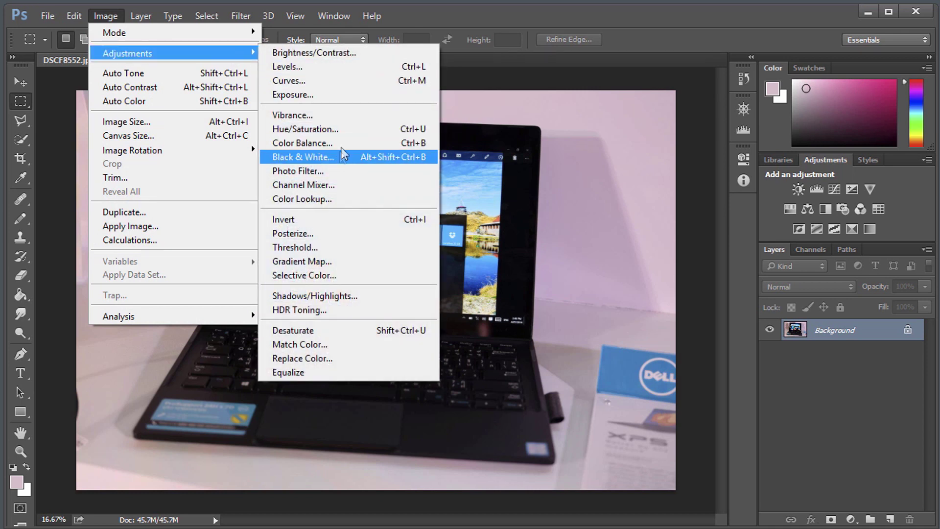
pyautogui.click(343, 143)
pyautogui.moveTo(550, 344)
pyautogui.mouseDown()
pyautogui.moveTo(511, 343)
pyautogui.moveTo(548, 342)
pyautogui.moveTo(512, 341)
pyautogui.moveTo(547, 361)
pyautogui.mouseUp()
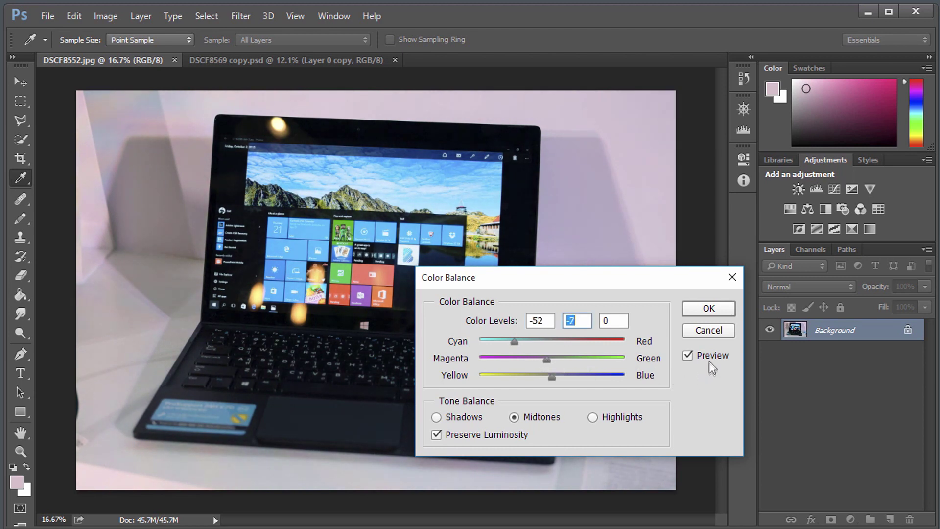
pyautogui.click(710, 331)
pyautogui.press('m')
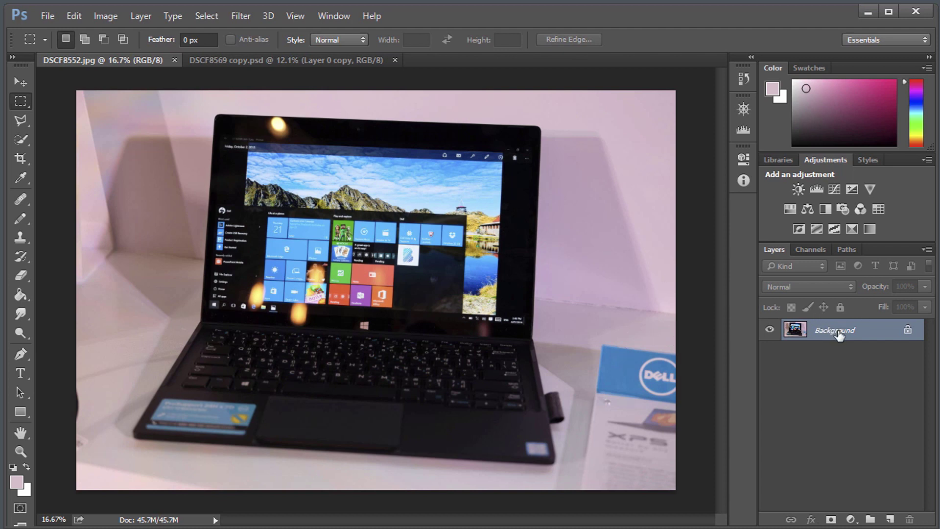
# Add a new layer above the Background and set the foreground colour to RGB 128, 128, 128
pyautogui.click(891, 519)
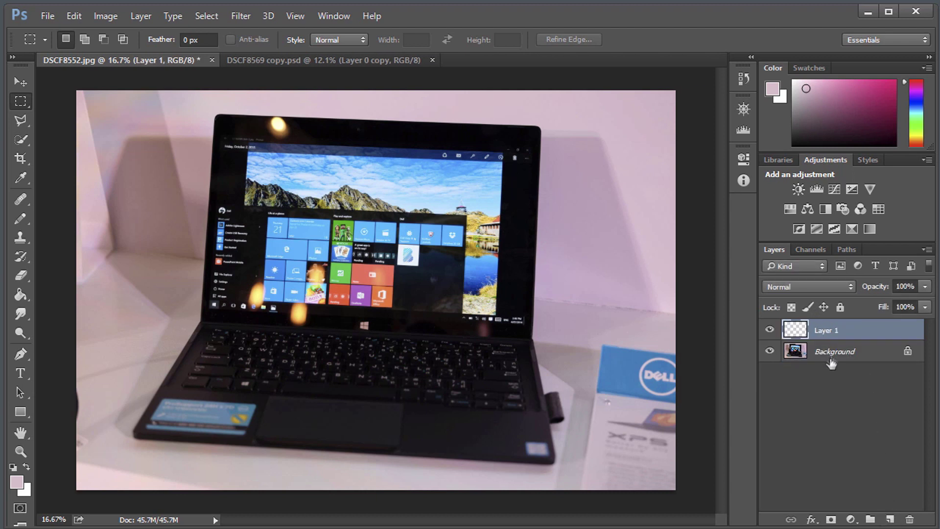
pyautogui.click(17, 482)
pyautogui.doubleClick(337, 415)
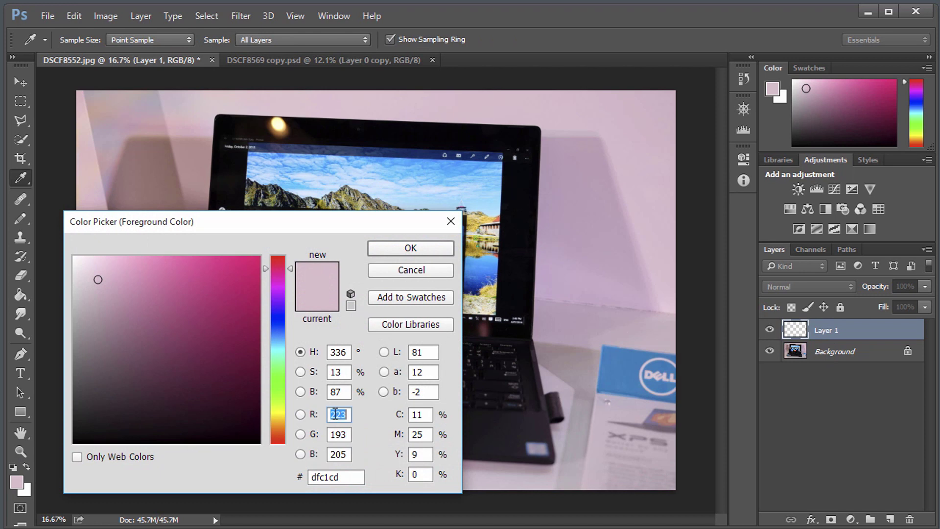
pyautogui.write('128')
pyautogui.press('Tab')
pyautogui.write('128')
pyautogui.press('Tab')
pyautogui.write('128')
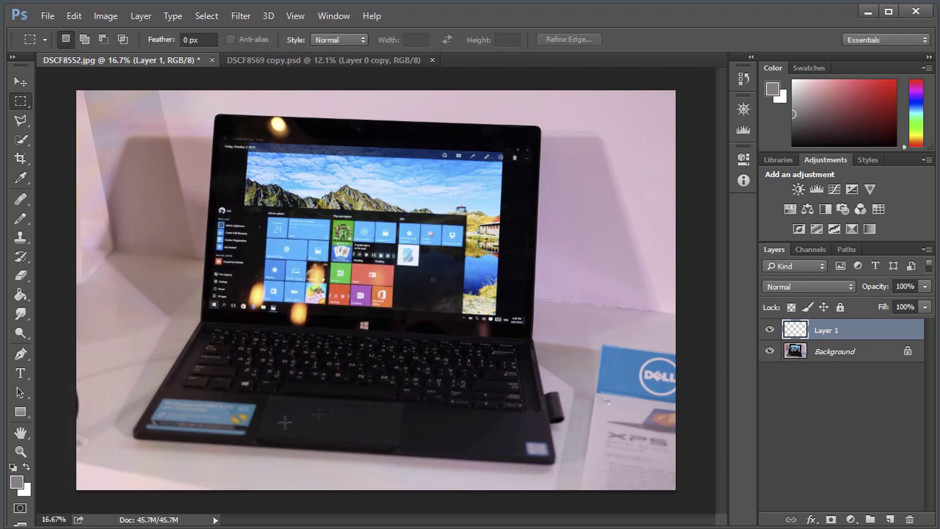
# Fill the new layer with the foreground gray using the Paint Bucket and set its blend mode to Difference
pyautogui.click(18, 296)
pyautogui.click(367, 267)
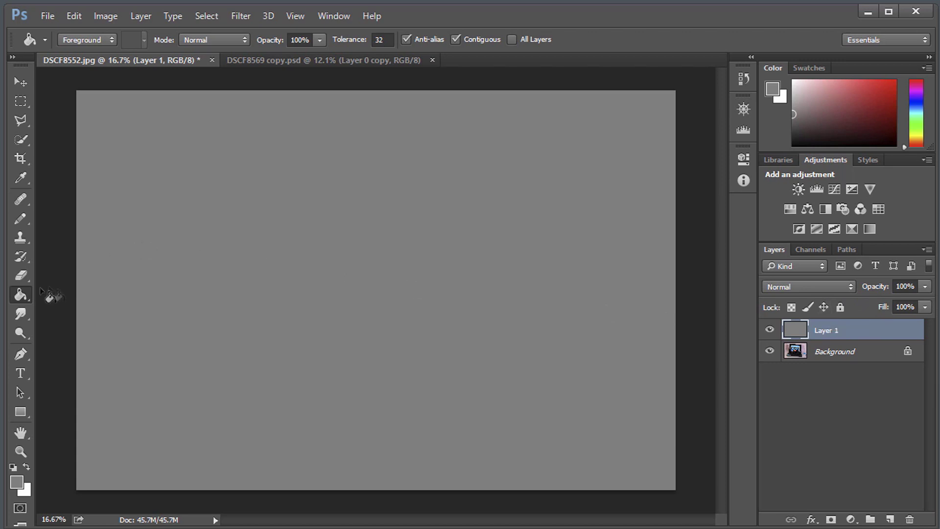
pyautogui.click(22, 294)
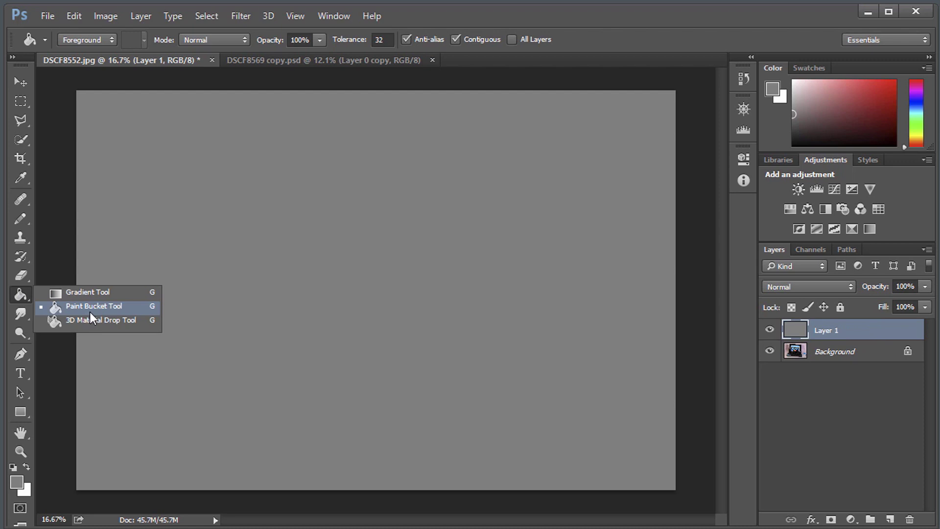
pyautogui.click(860, 332)
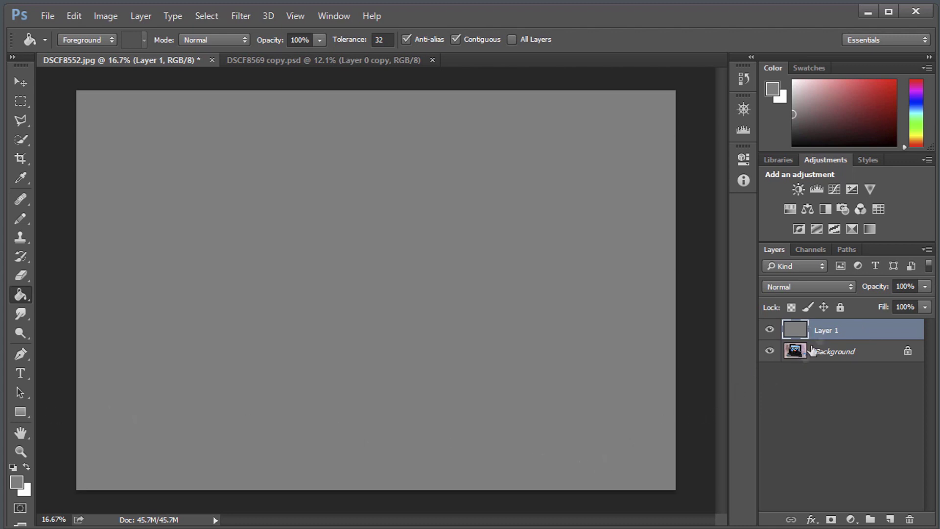
pyautogui.click(828, 286)
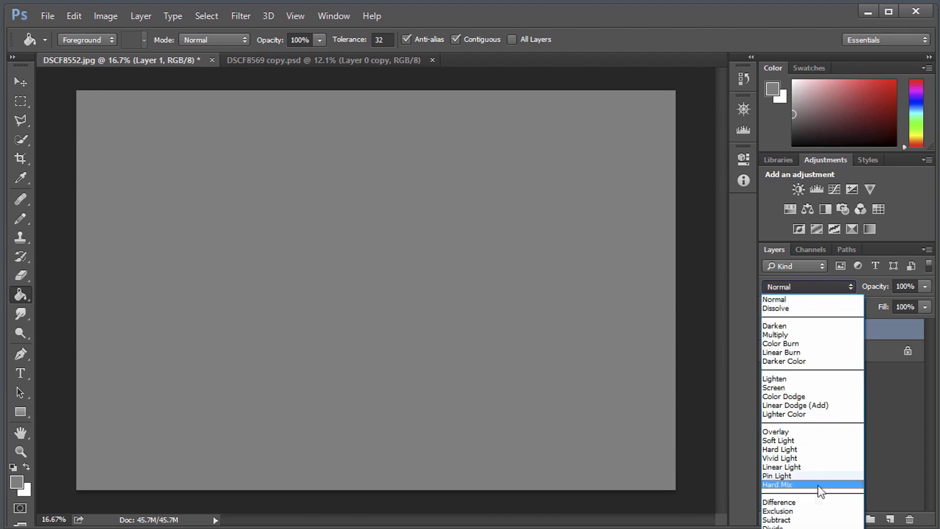
pyautogui.click(795, 502)
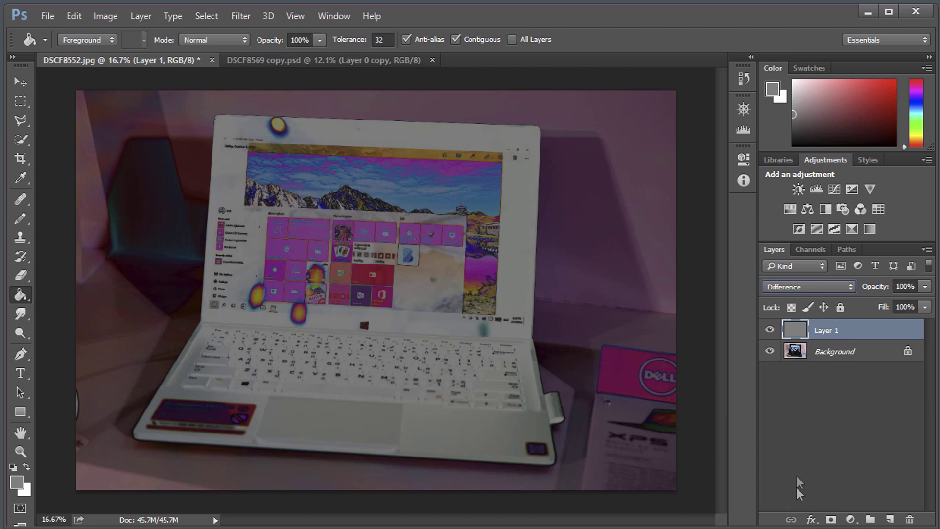
# Add a Threshold adjustment layer above the gray layer and set its threshold level to 13
pyautogui.click(835, 229)
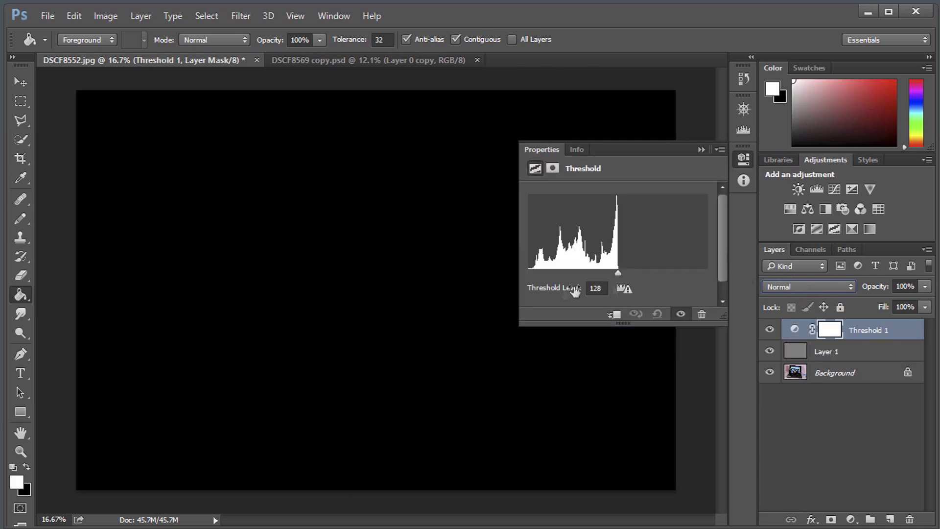
pyautogui.moveTo(618, 272); pyautogui.dragTo(535, 271)
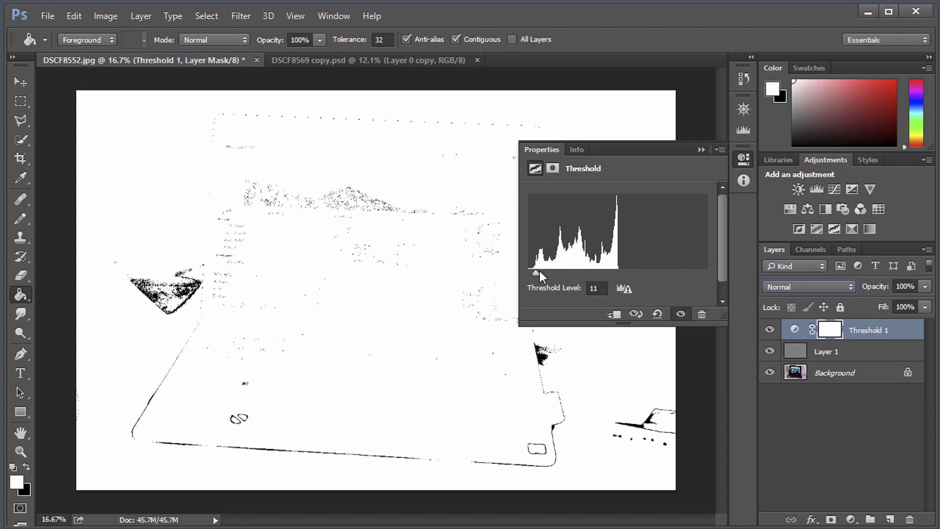
pyautogui.moveTo(535, 275); pyautogui.dragTo(537, 276)
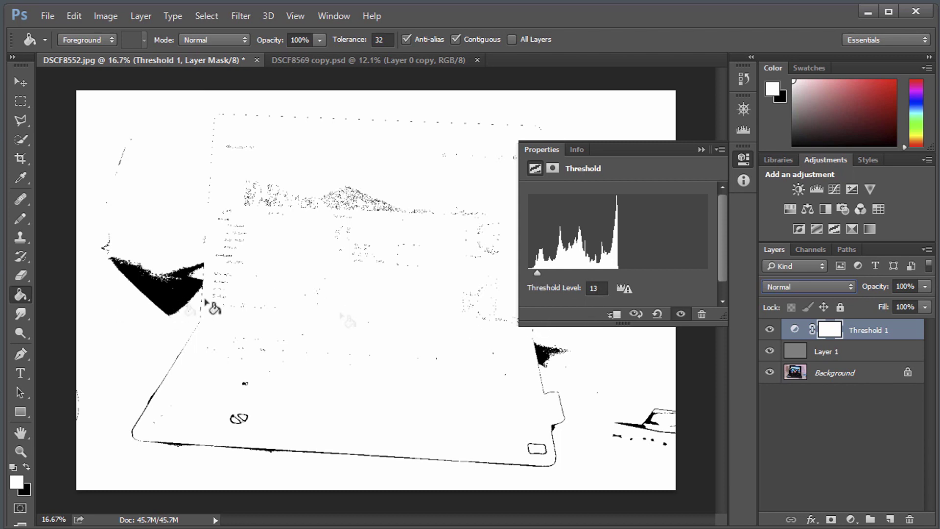
# Place a Color Sampler point in the large black patch beside the laptop's hinge and collapse the sampler readout
pyautogui.click(22, 179)
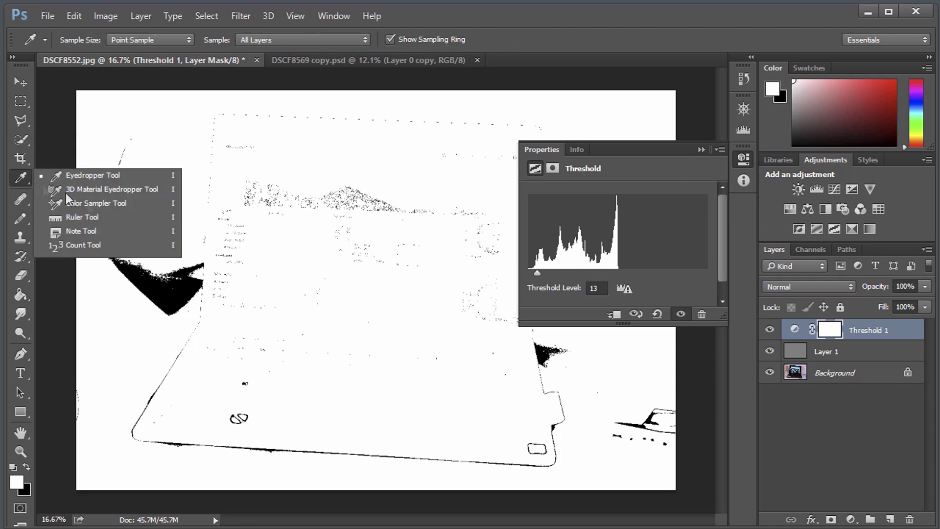
pyautogui.click(98, 207)
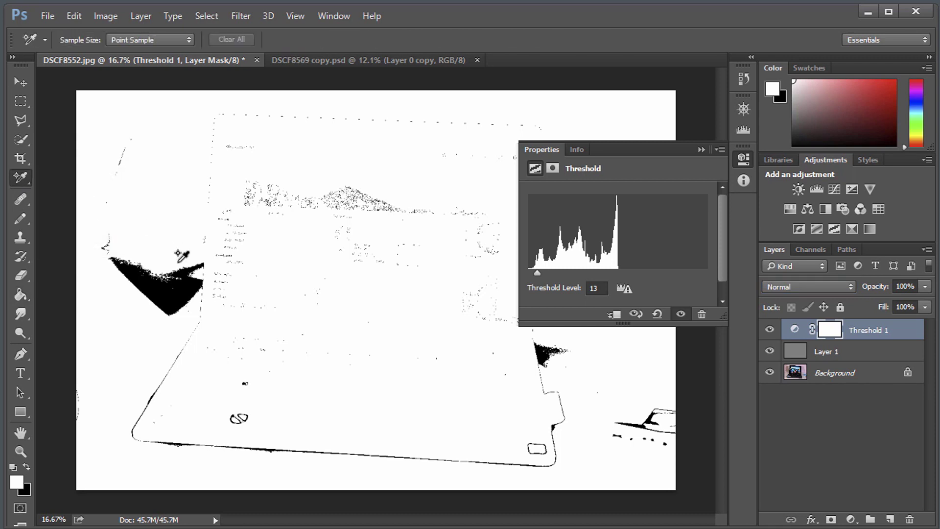
pyautogui.click(170, 296)
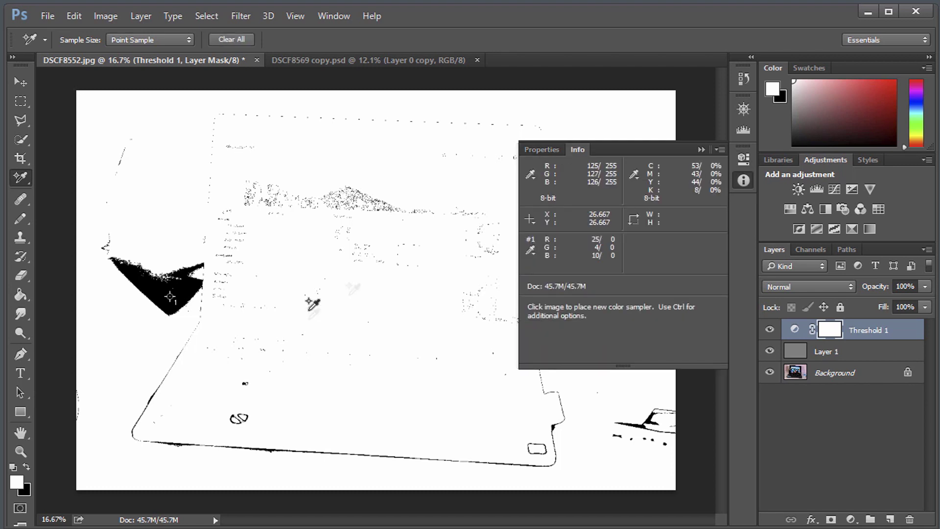
pyautogui.click(699, 149)
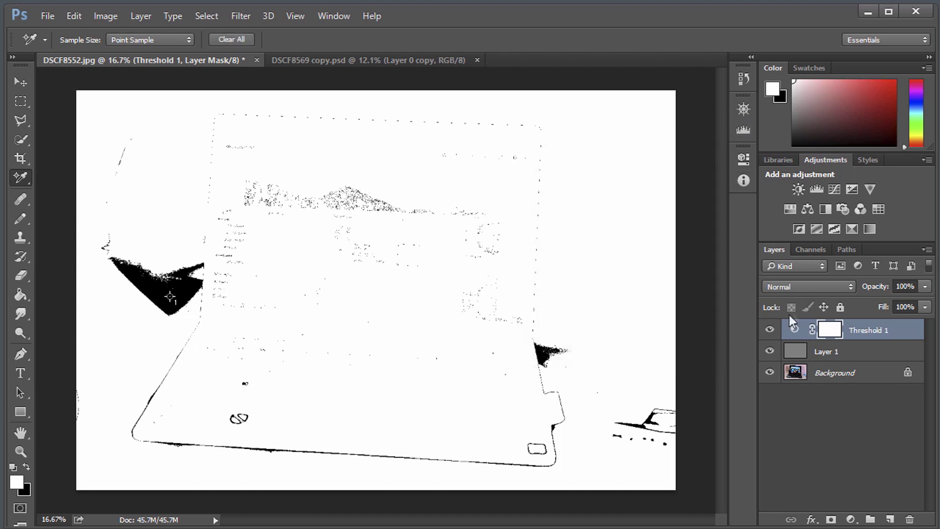
# Hide the Threshold adjustment and the gray layer, and select the Background layer
pyautogui.click(770, 329)
pyautogui.click(771, 352)
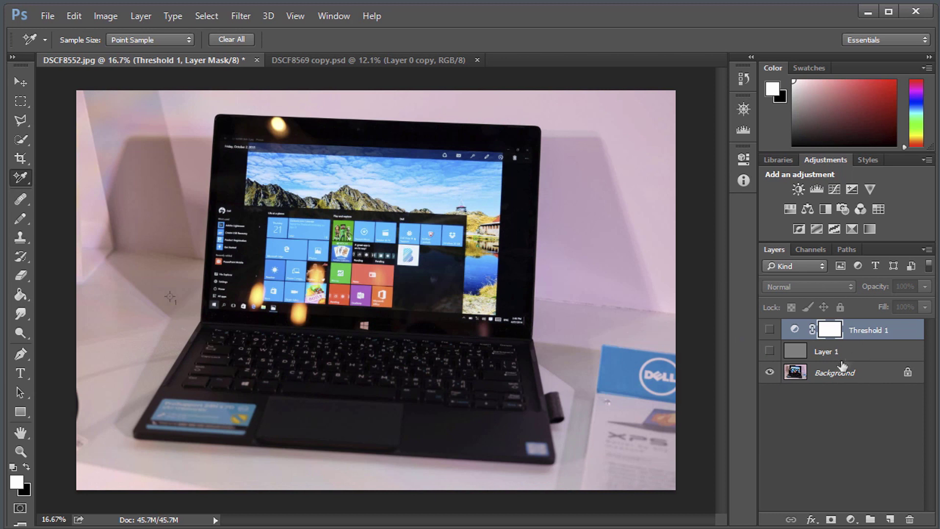
pyautogui.click(846, 376)
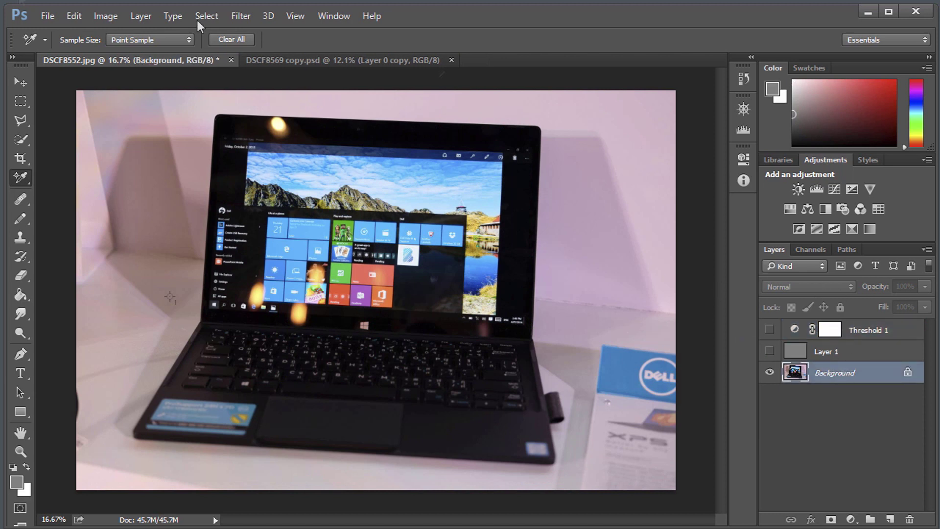
# Apply a Curves adjustment to the Background layer with its gray point picked at the colour sampler marker
pyautogui.click(104, 17)
pyautogui.moveTo(128, 53)
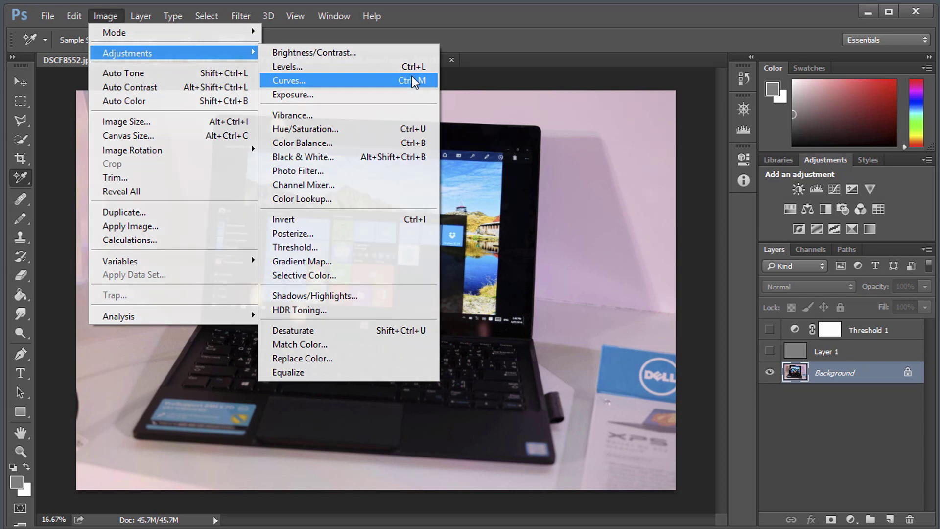
pyautogui.click(412, 79)
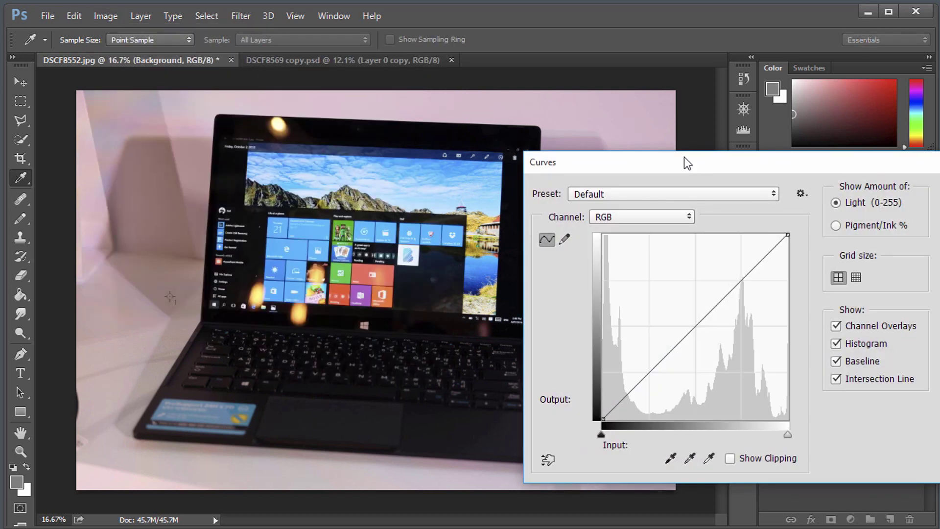
pyautogui.moveTo(684, 157); pyautogui.dragTo(637, 145)
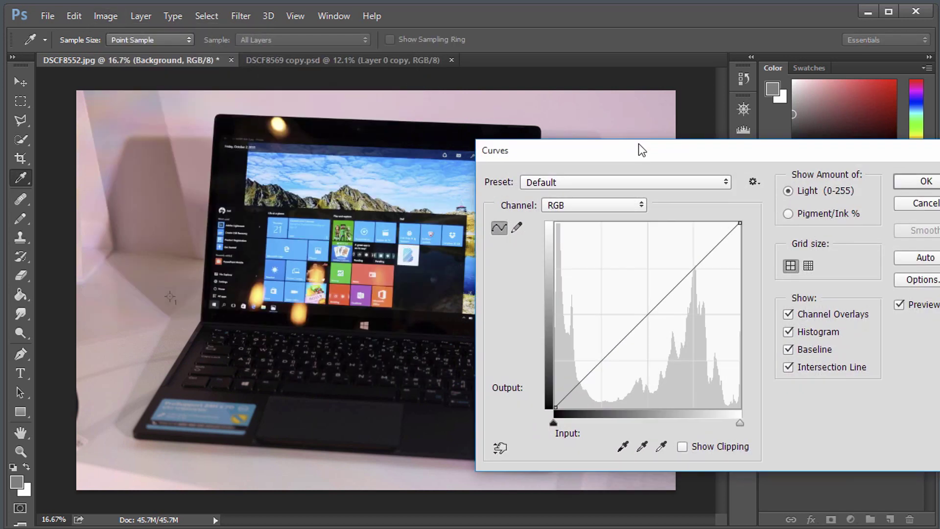
pyautogui.click(641, 448)
pyautogui.click(643, 447)
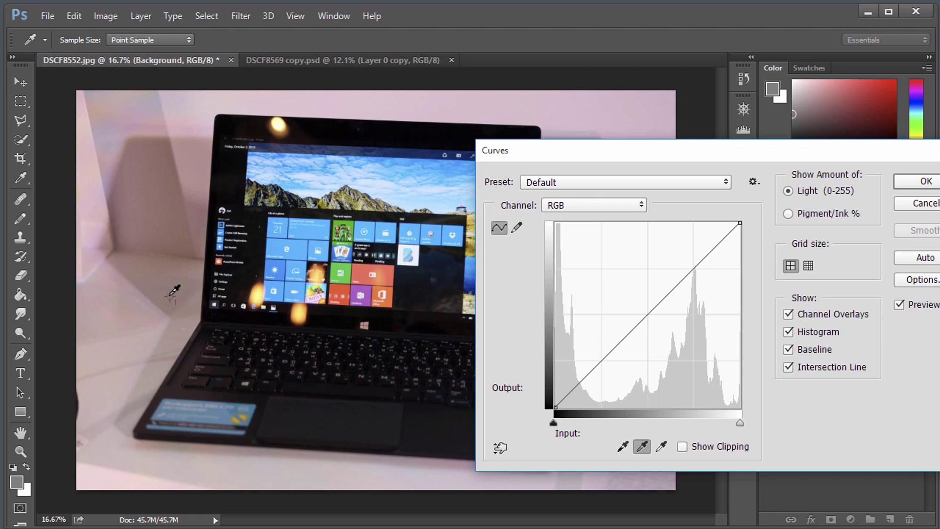
pyautogui.click(170, 295)
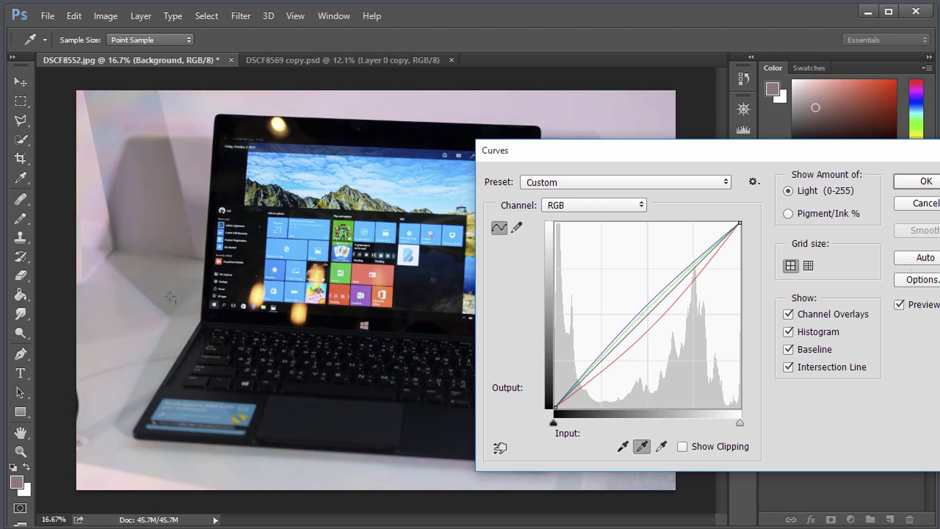
pyautogui.moveTo(666, 155); pyautogui.dragTo(707, 157)
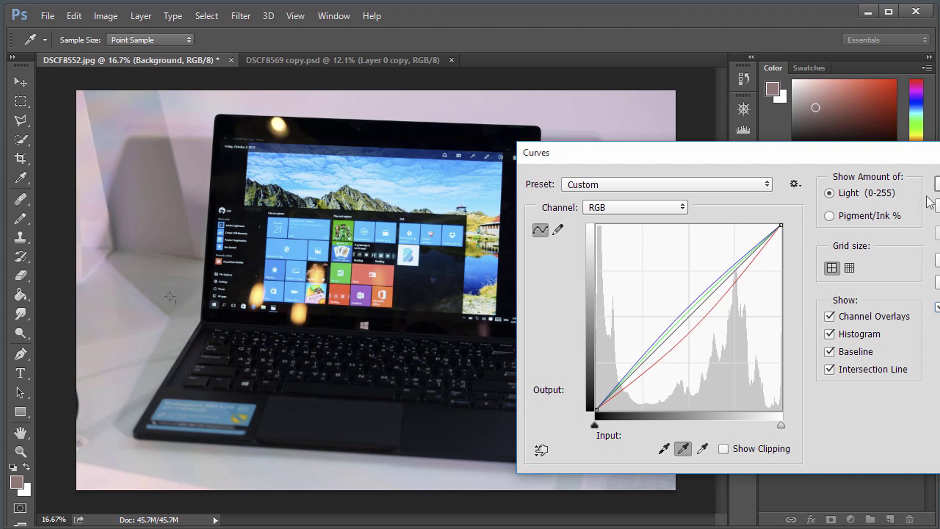
pyautogui.click(937, 184)
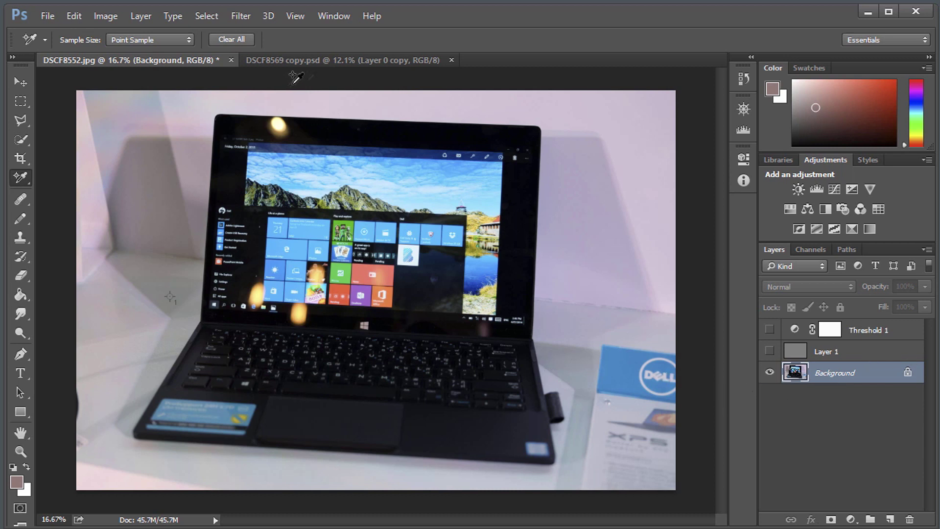
# Switch to the DSCF8569 copy.psd image and add a new layer filled with gray, RGB 128, 128, 128
pyautogui.click(326, 61)
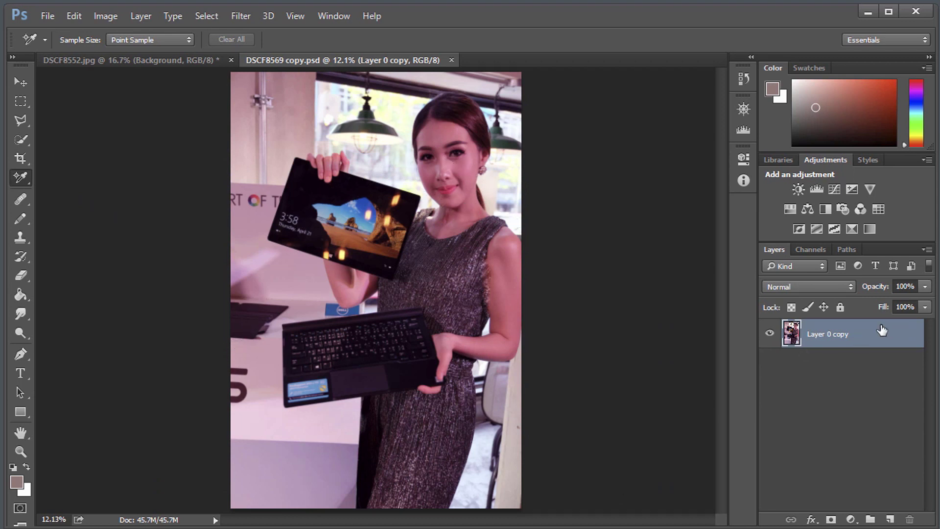
pyautogui.click(890, 519)
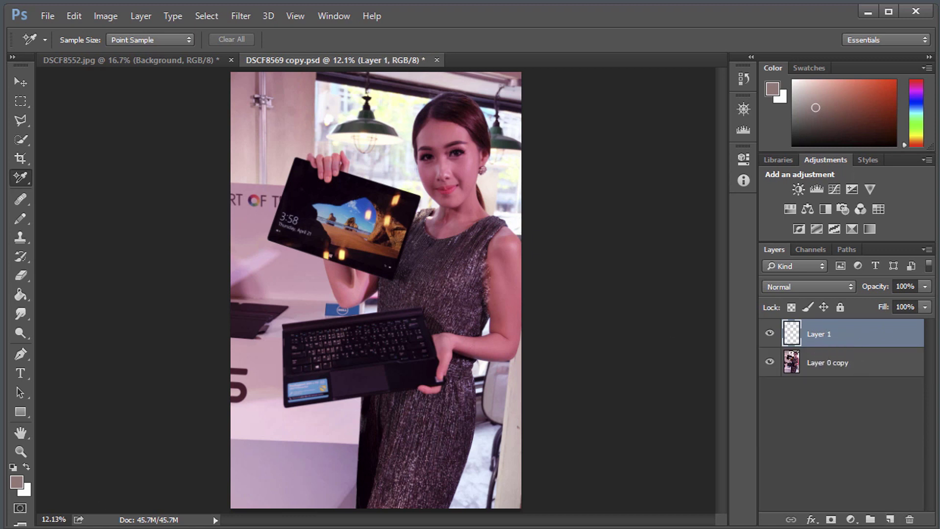
pyautogui.click(16, 483)
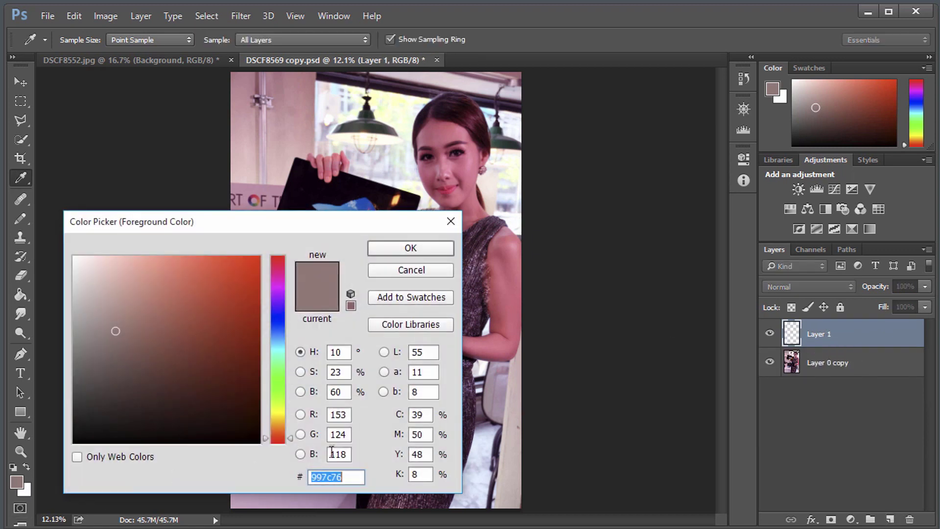
pyautogui.click(346, 412)
pyautogui.write('128')
pyautogui.press('Tab')
pyautogui.write('128')
pyautogui.press('Tab')
pyautogui.write('128')
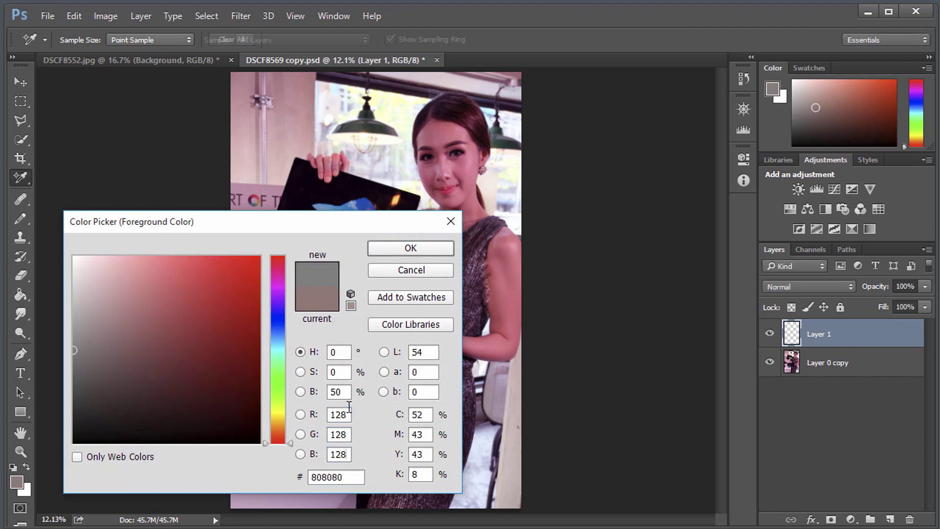
pyautogui.press('Return')
pyautogui.hotkey('alt', 'BackSpace')
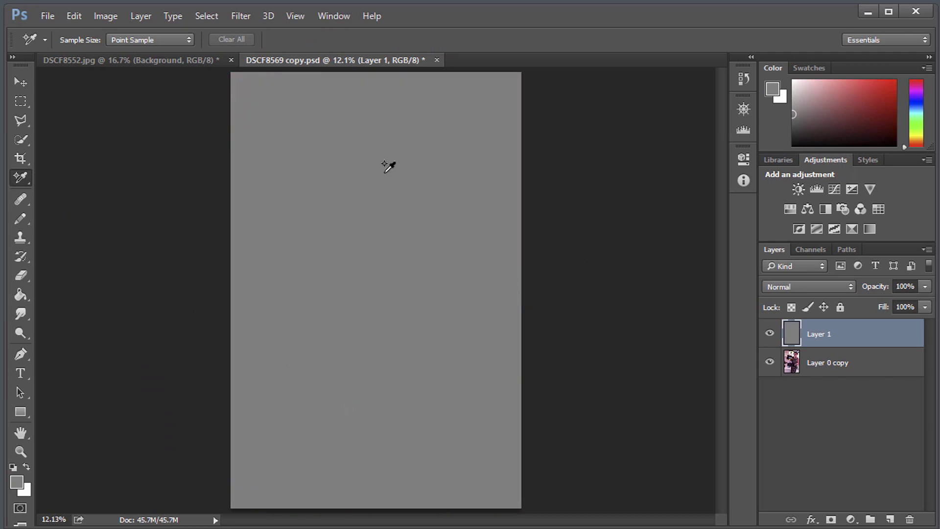
# Set the gray layer's blend mode to Difference and add a Threshold adjustment layer with its threshold level at 27
pyautogui.click(794, 287)
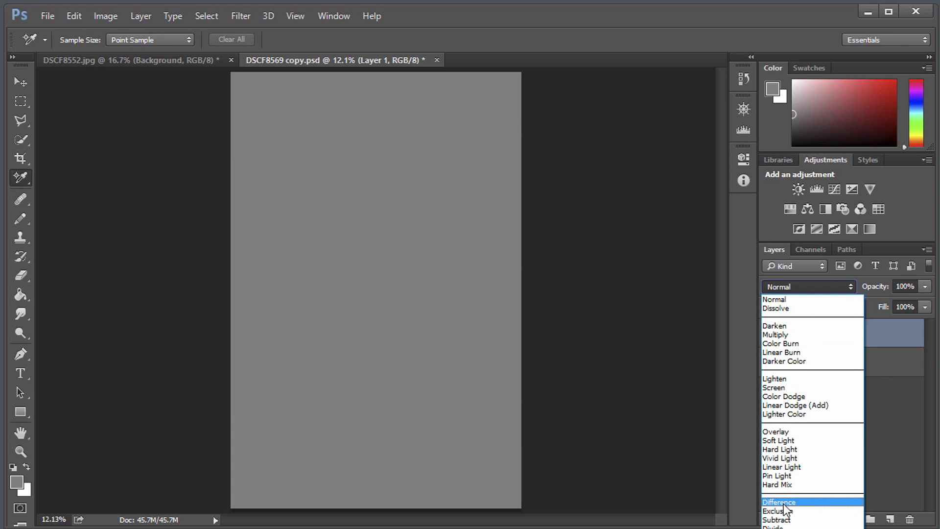
pyautogui.click(784, 505)
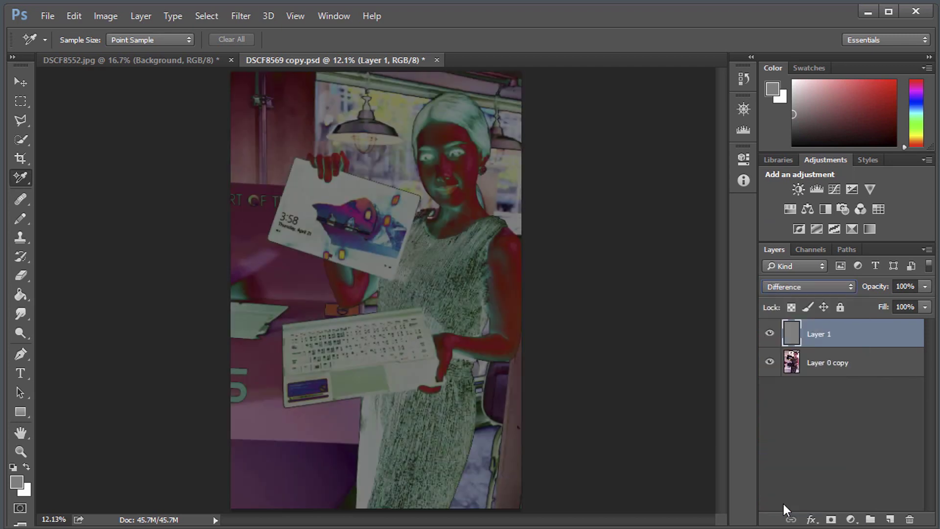
pyautogui.click(836, 228)
pyautogui.moveTo(615, 272); pyautogui.dragTo(537, 272)
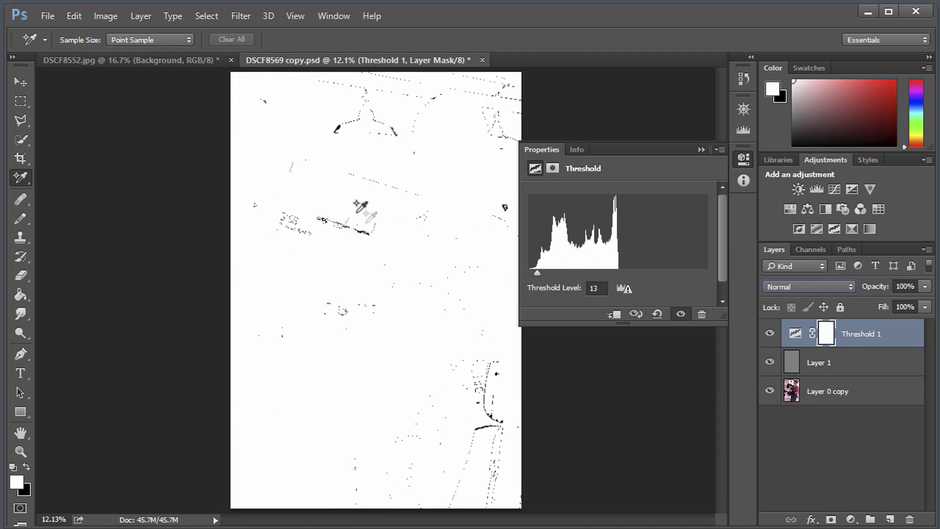
pyautogui.moveTo(539, 272); pyautogui.dragTo(542, 272)
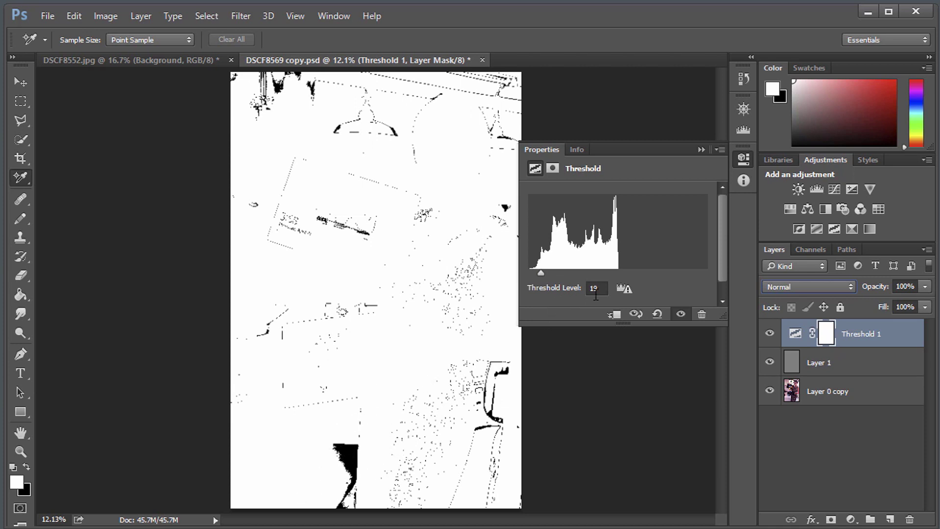
pyautogui.moveTo(540, 272); pyautogui.dragTo(548, 275)
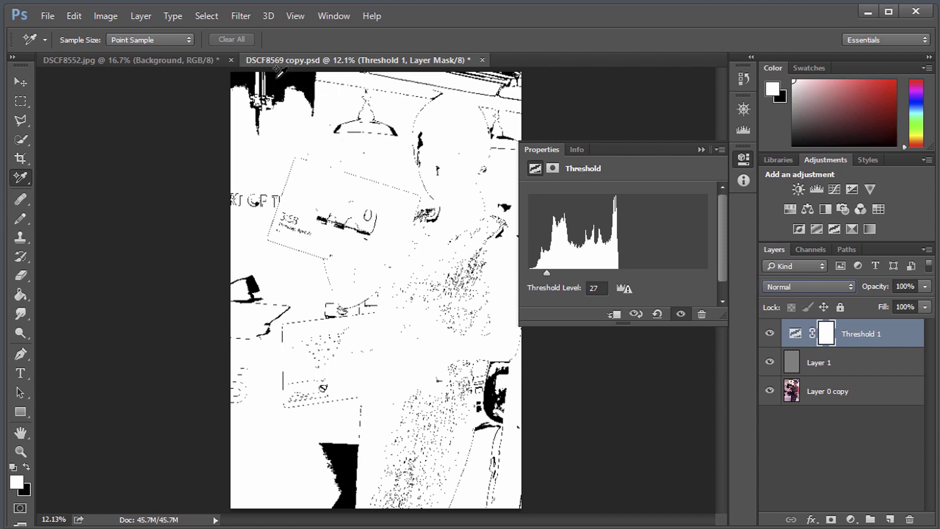
# Place four Color Sampler points: in the black patch beside the skirt, in the patch above the table, and two in the patch beside the window
pyautogui.click(346, 455)
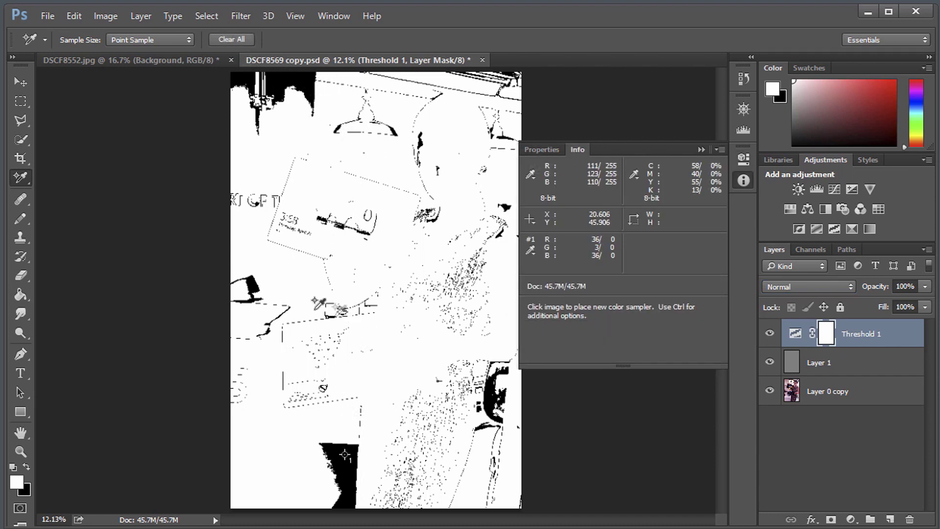
pyautogui.click(252, 282)
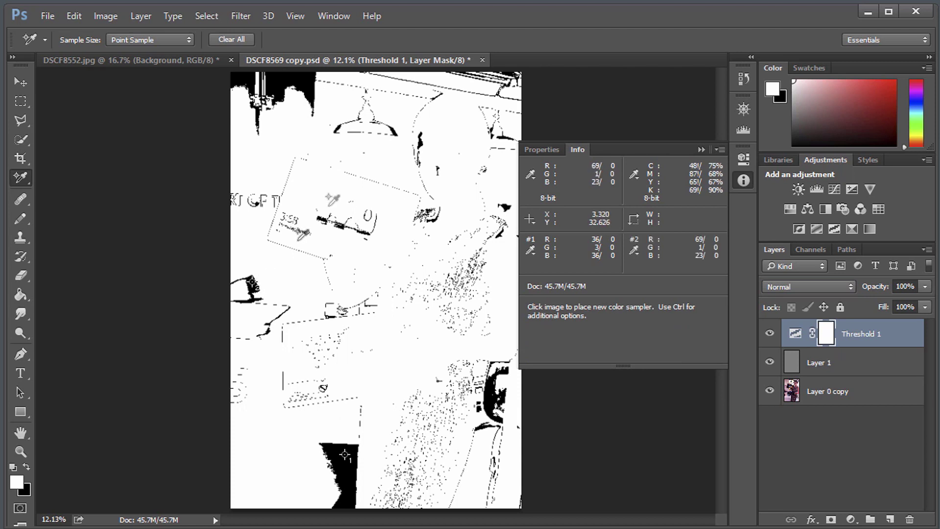
pyautogui.click(309, 80)
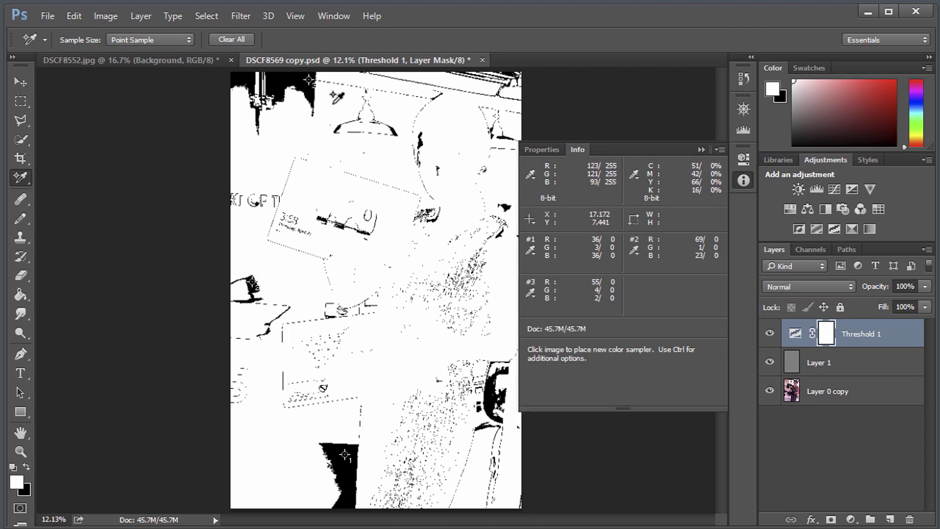
pyautogui.click(279, 86)
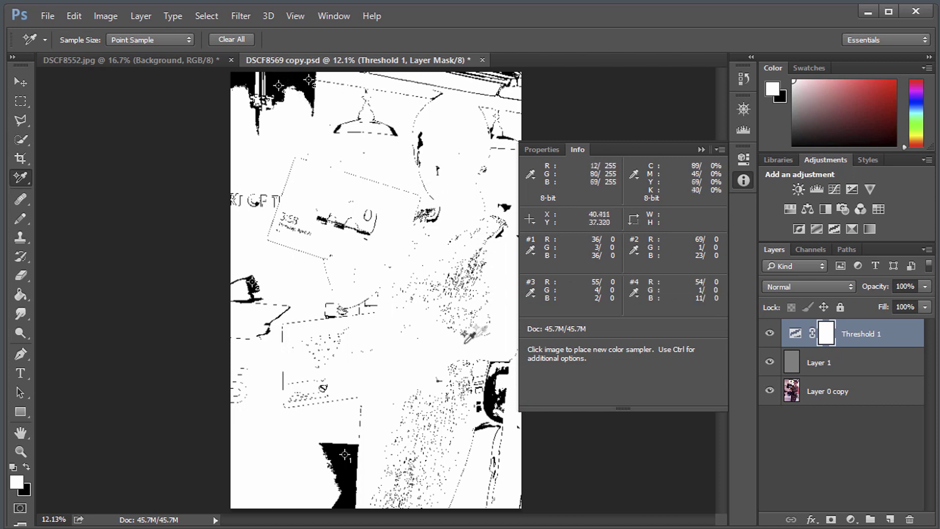
# Hide the Threshold adjustment and the gray layer, and select the Layer 0 copy photo layer
pyautogui.click(770, 335)
pyautogui.click(770, 362)
pyautogui.click(835, 398)
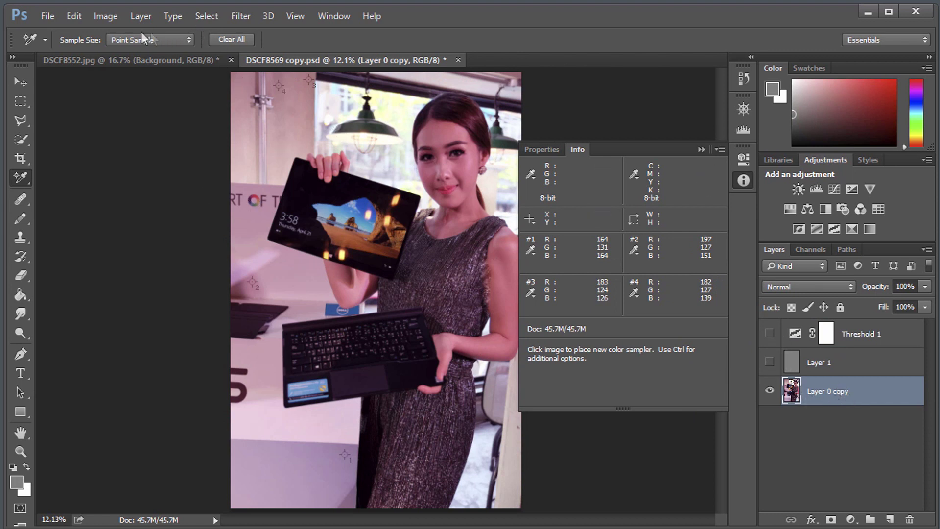
# Start a Curves adjustment on the photo layer and pick its gray point at colour sampler marker 1
pyautogui.click(106, 16)
pyautogui.moveTo(206, 53)
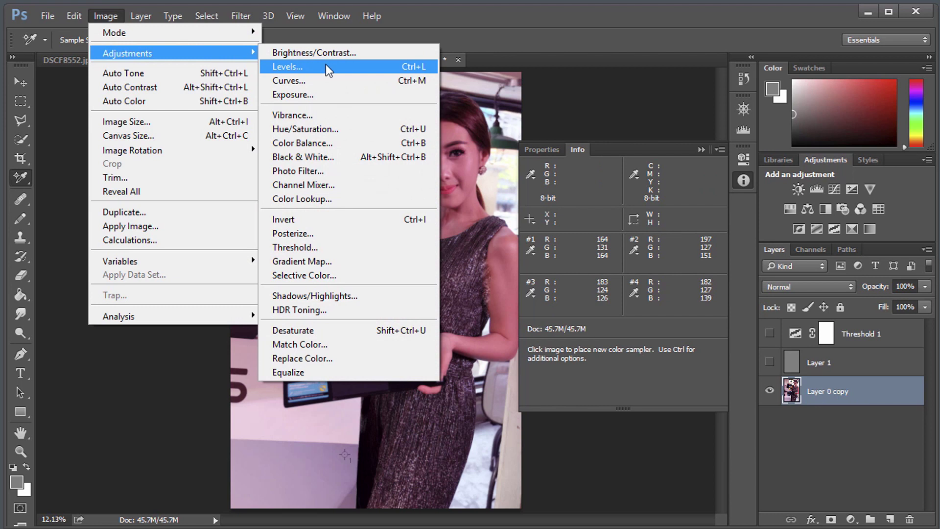
pyautogui.click(325, 82)
pyautogui.moveTo(649, 154); pyautogui.dragTo(673, 152)
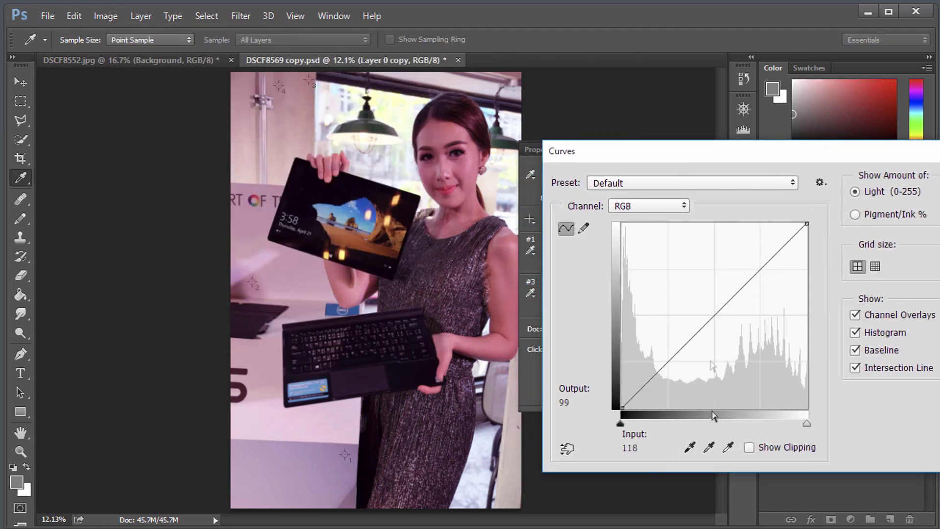
pyautogui.click(709, 447)
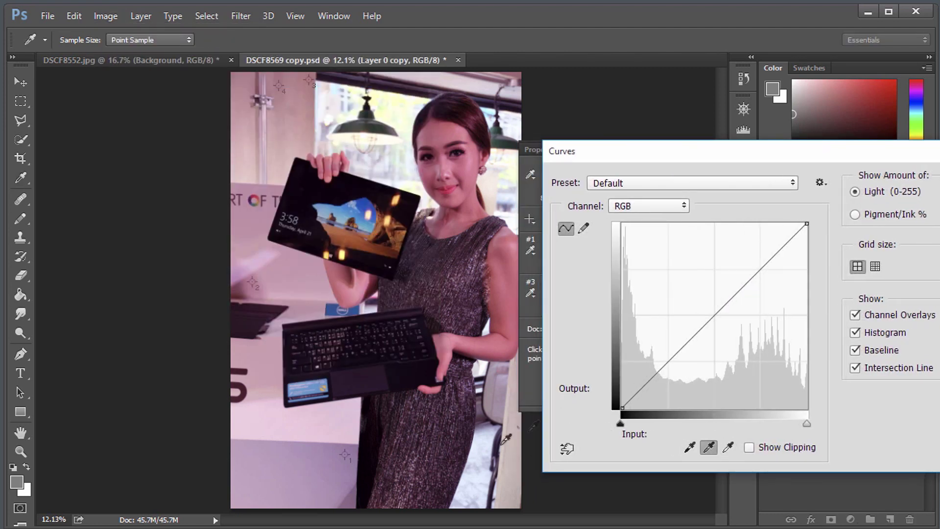
pyautogui.click(346, 453)
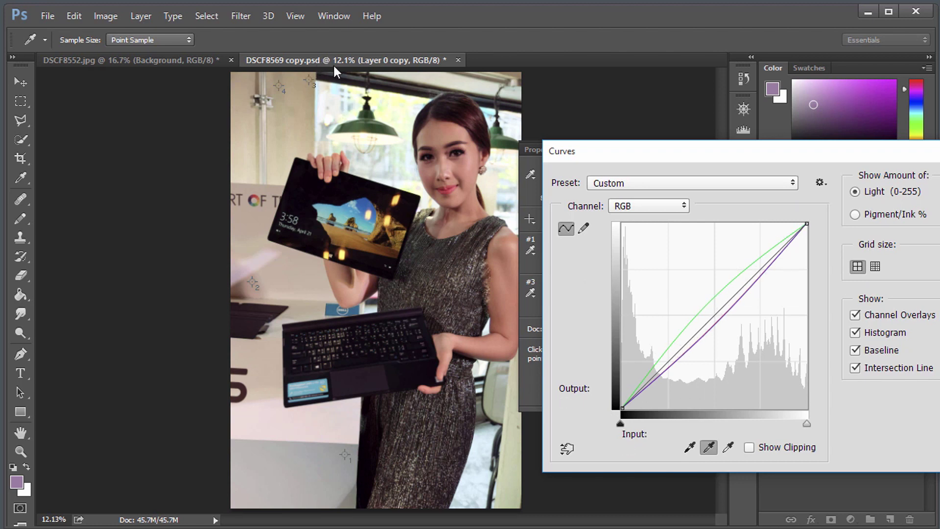
# Try the Curves gray point at colour sampler markers 2, 3 and 4 in turn
pyautogui.click(254, 282)
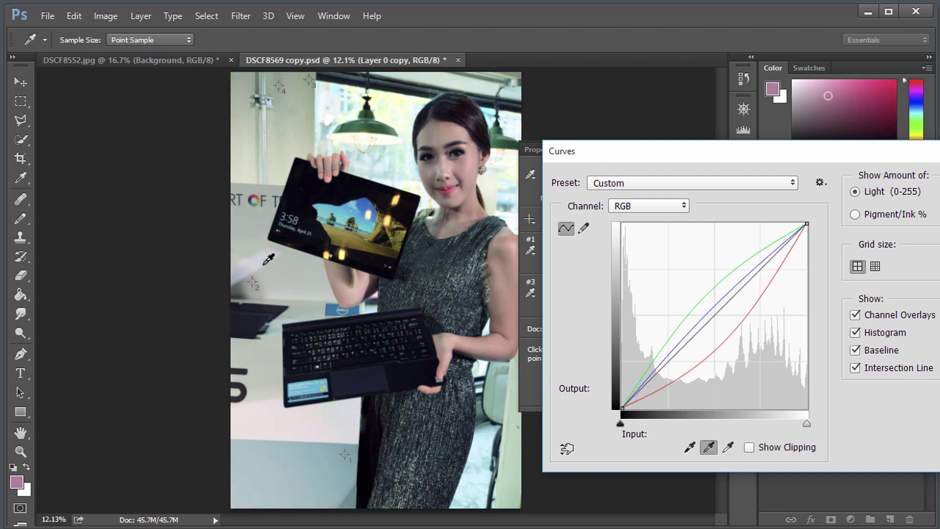
pyautogui.click(310, 76)
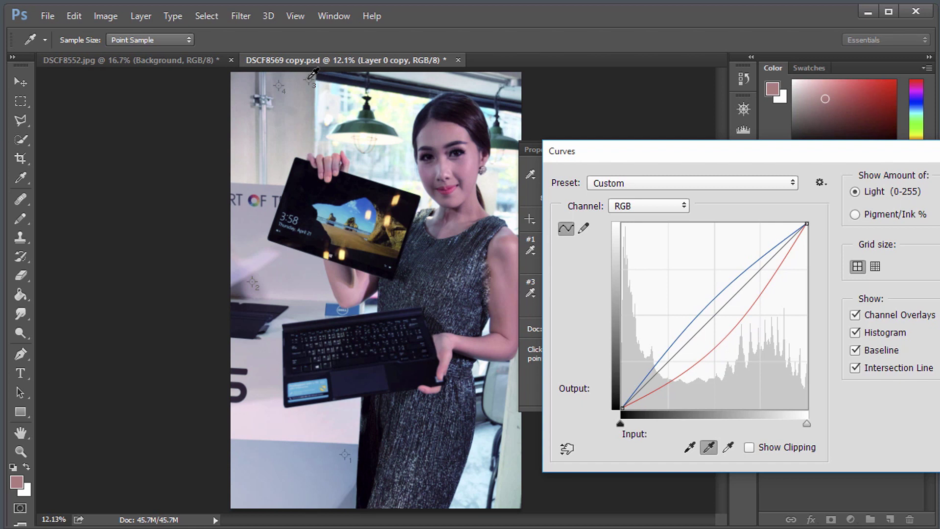
pyautogui.click(281, 83)
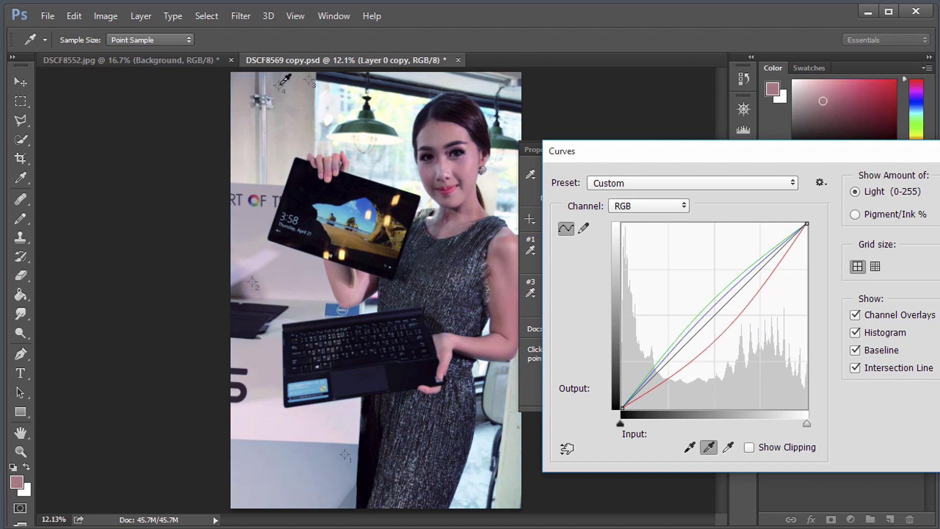
# Compare gray points beside marker 1 with marker 4, and settle on the spot just beside marker 1
pyautogui.click(348, 448)
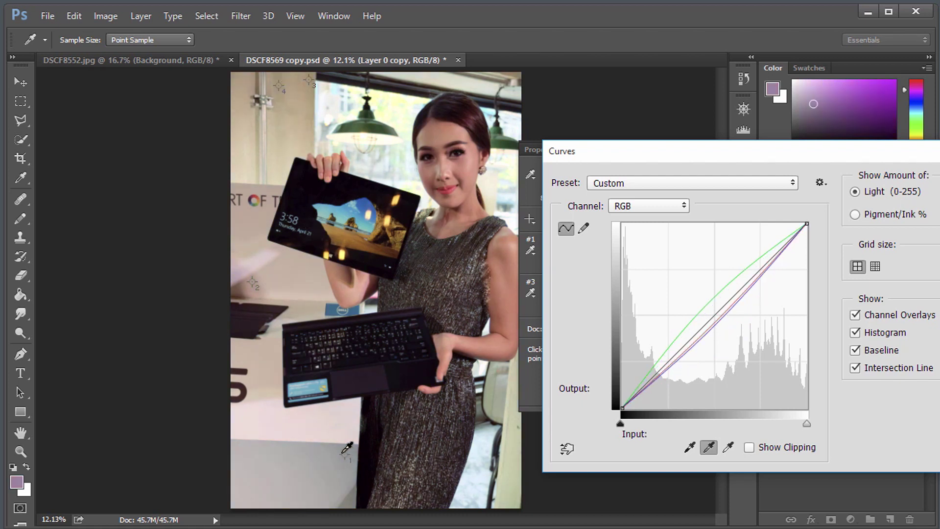
pyautogui.click(351, 446)
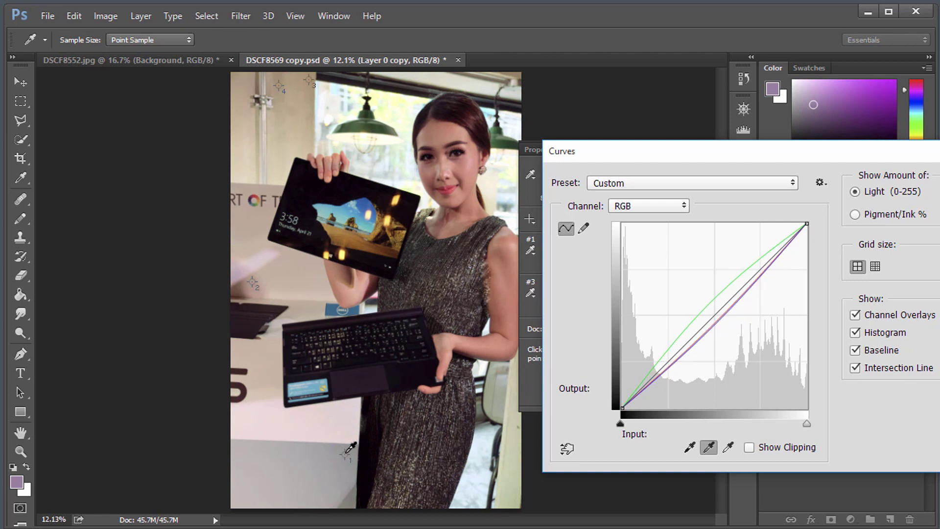
pyautogui.click(282, 83)
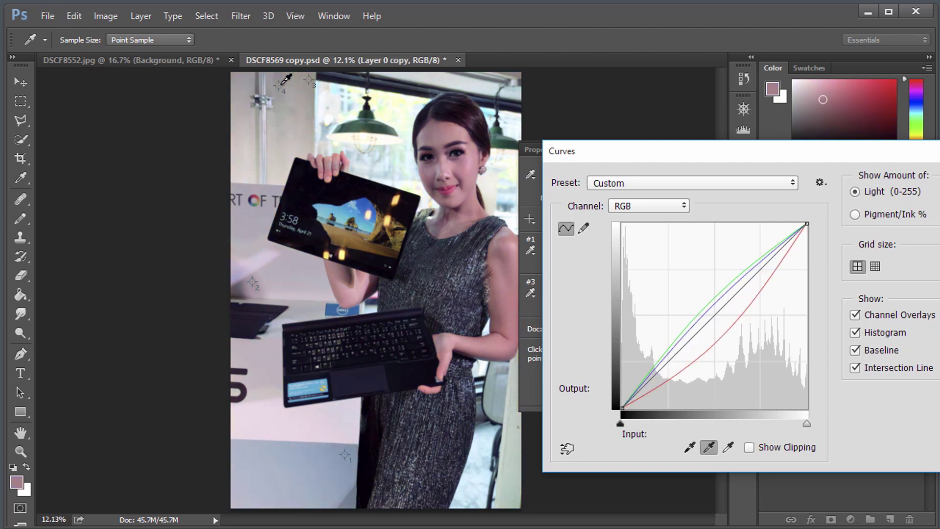
pyautogui.click(351, 448)
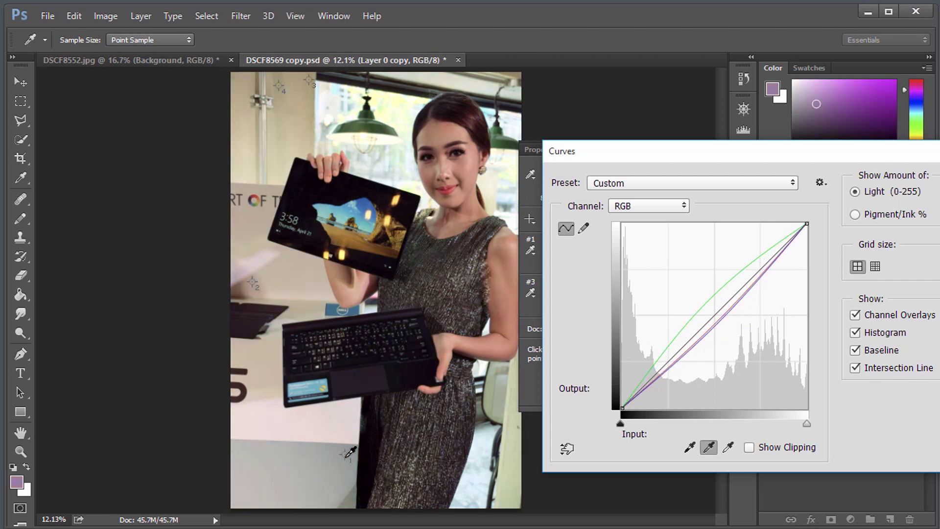
pyautogui.click(351, 448)
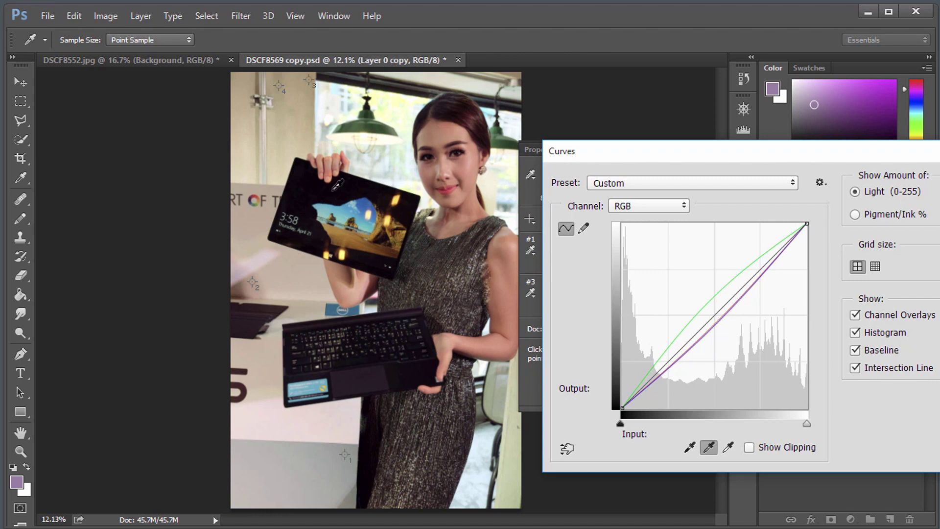
# Lower the green channel's curve by moving its midpoint to input 114, output 130
pyautogui.click(666, 205)
pyautogui.click(665, 205)
pyautogui.click(643, 205)
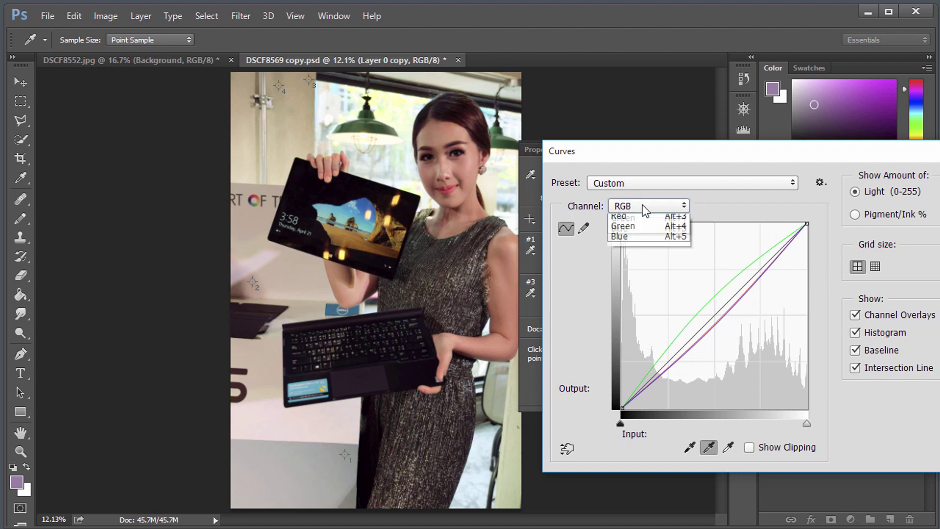
pyautogui.click(642, 239)
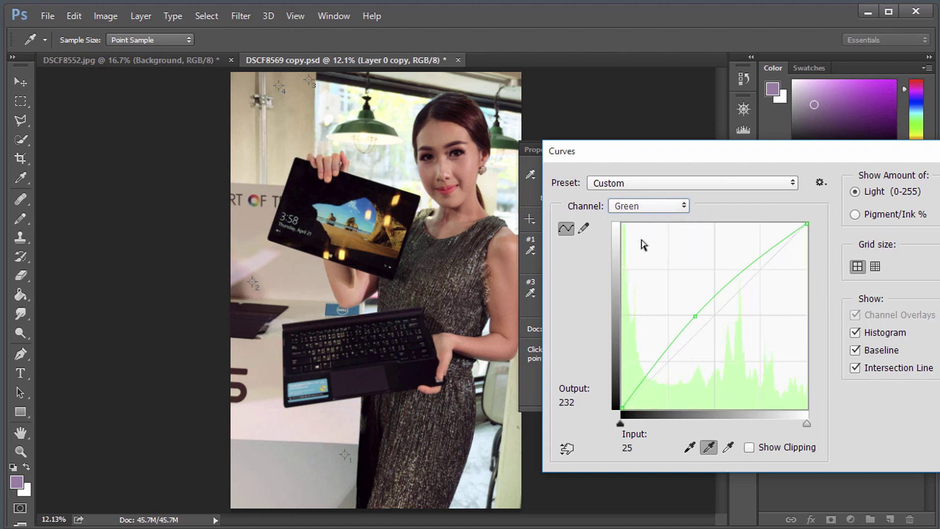
pyautogui.click(644, 205)
pyautogui.click(645, 205)
pyautogui.moveTo(698, 314); pyautogui.dragTo(709, 313)
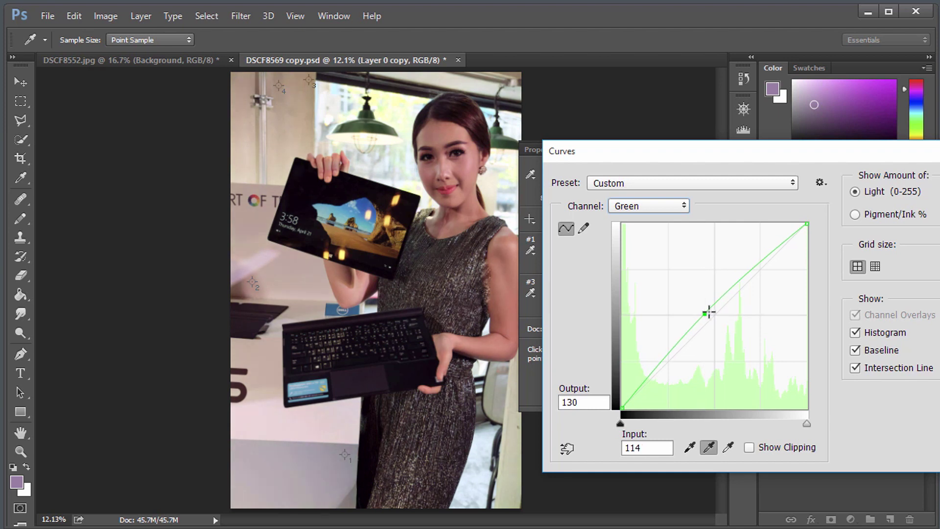
# Lower the red channel's curve by moving its midpoint to input 145, output 118
pyautogui.click(647, 205)
pyautogui.click(642, 229)
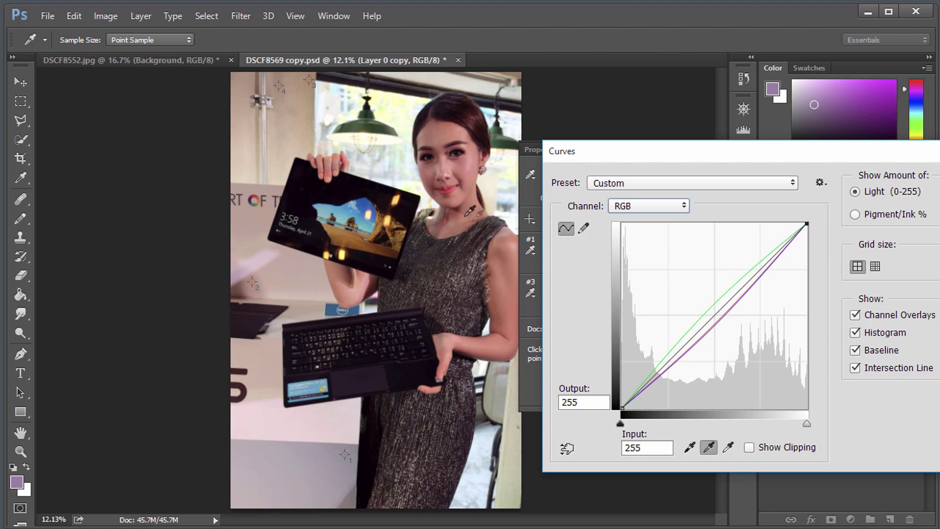
pyautogui.click(644, 204)
pyautogui.click(641, 230)
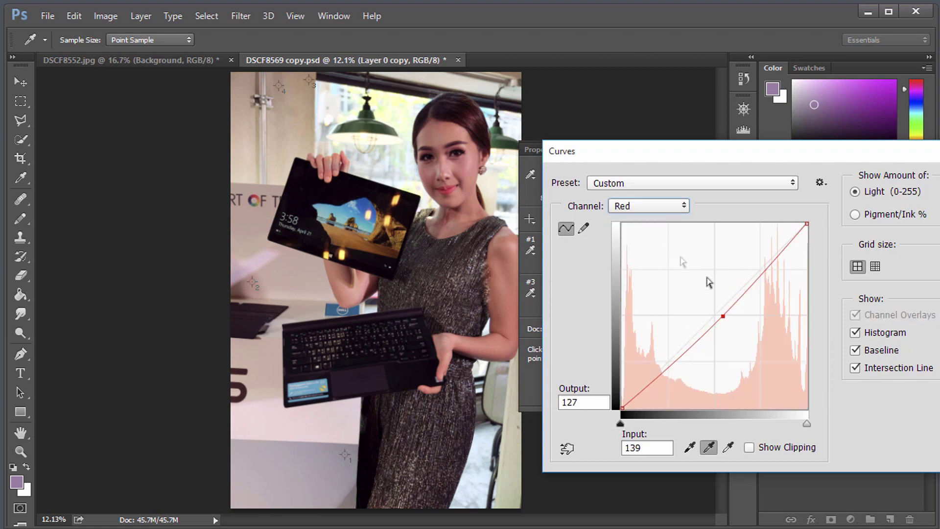
pyautogui.moveTo(724, 317); pyautogui.dragTo(728, 321)
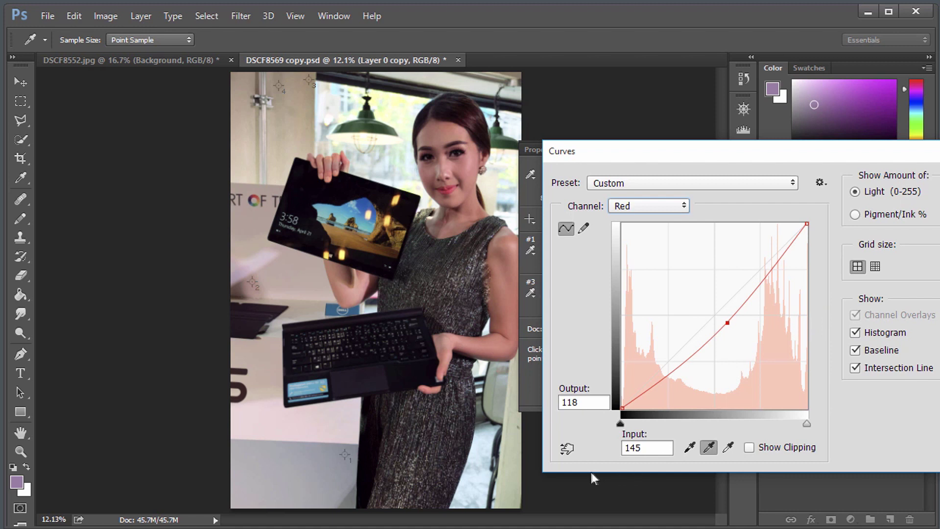
# Sample the pinkish panel beside the keyboard and add a second red-channel curve point at input 214, output 188
pyautogui.click(709, 447)
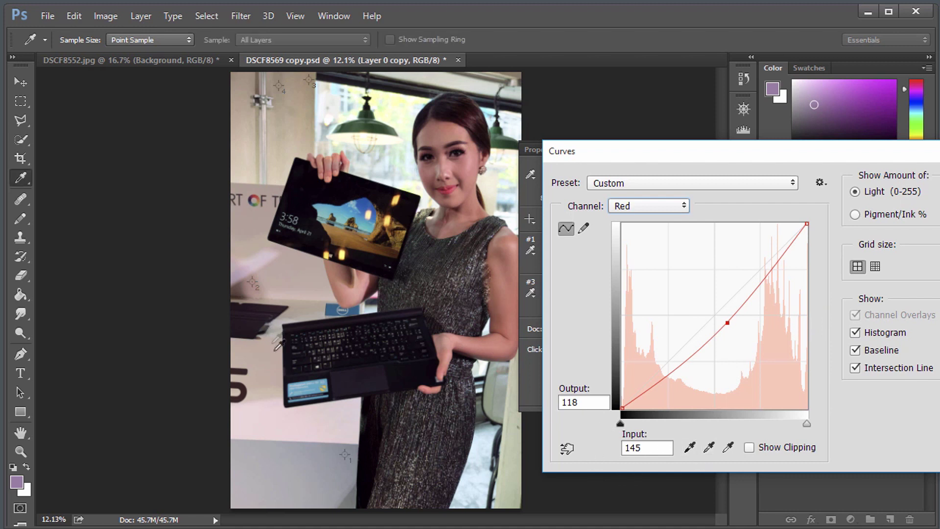
pyautogui.click(273, 362)
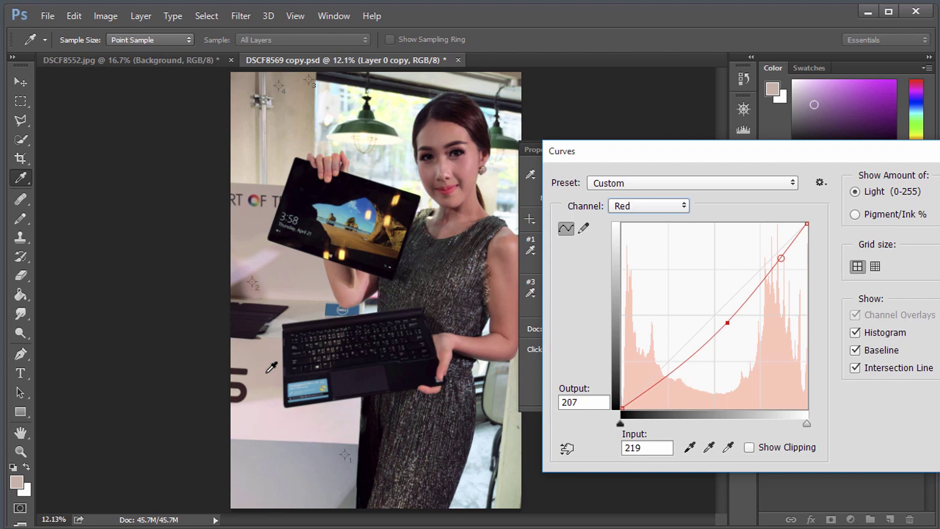
pyautogui.click(709, 447)
pyautogui.click(709, 447)
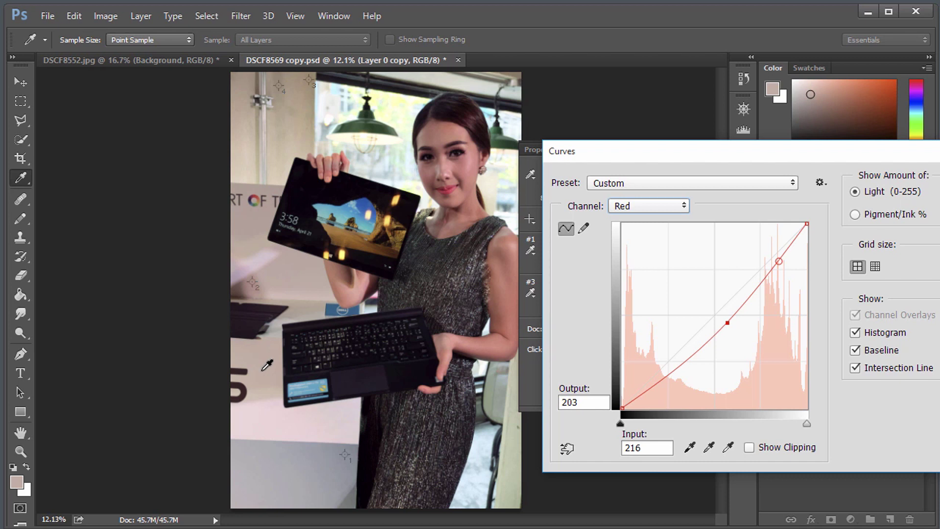
pyautogui.click(778, 264)
pyautogui.moveTo(778, 264); pyautogui.dragTo(778, 271)
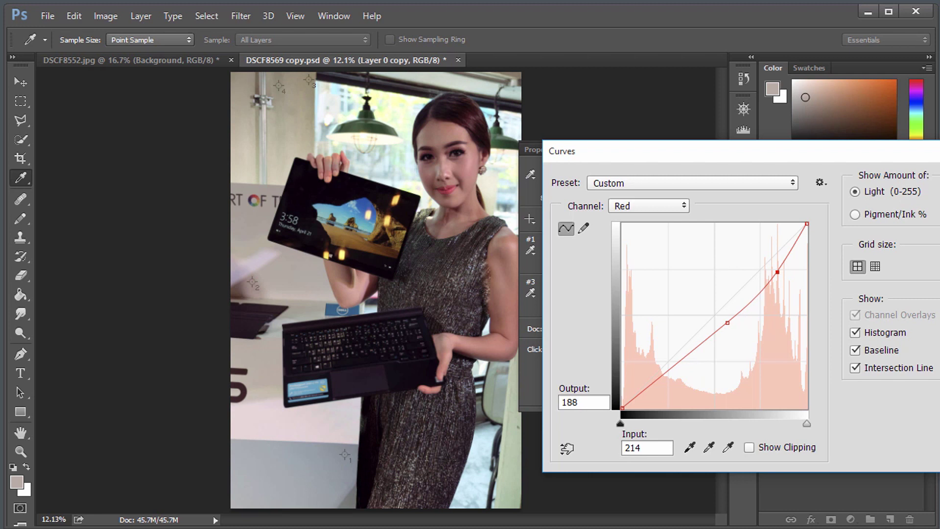
# Sample the wall near marker 3, add a second green-channel curve point at input 152, output 160, and apply the Curves adjustment
pyautogui.click(651, 205)
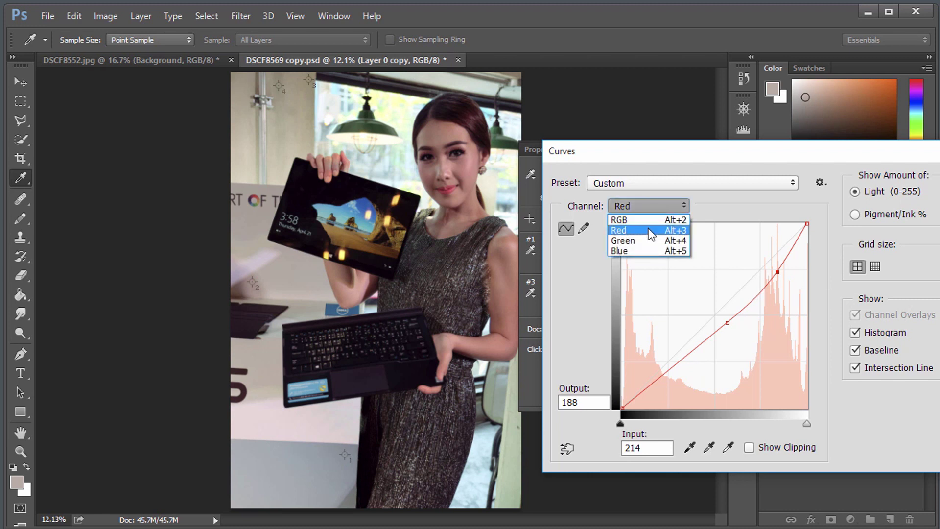
pyautogui.click(648, 240)
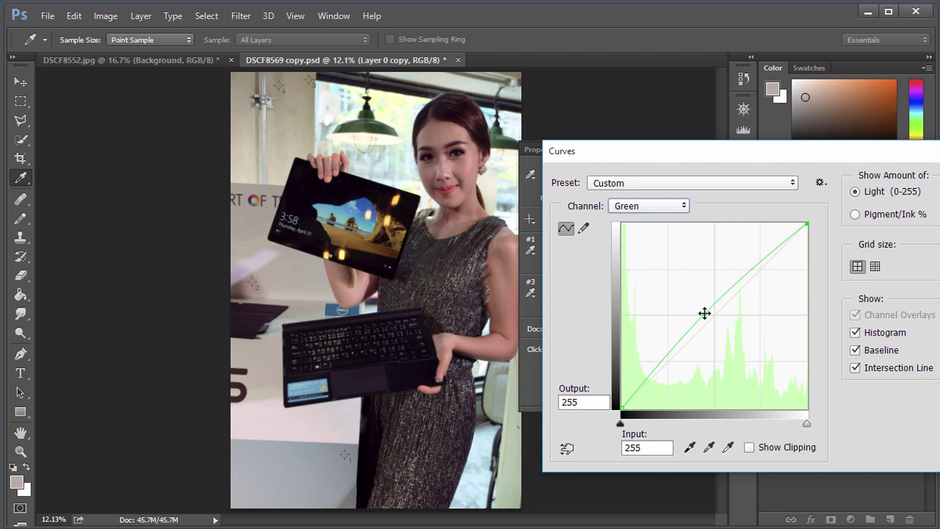
pyautogui.click(294, 110)
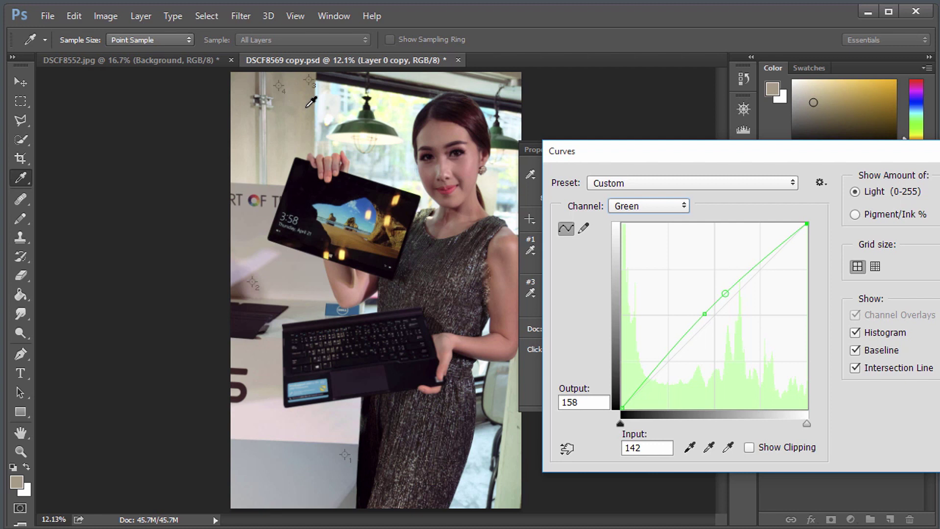
pyautogui.moveTo(728, 292); pyautogui.dragTo(733, 293)
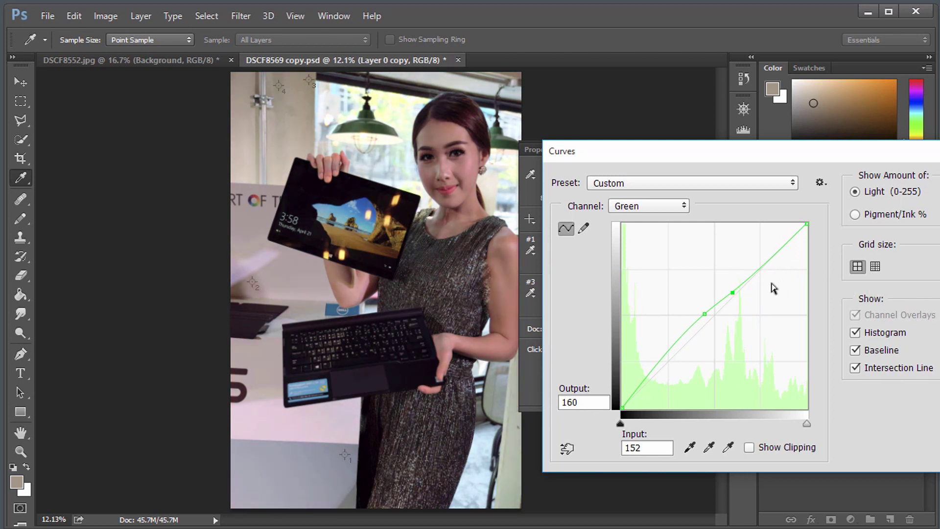
pyautogui.click(735, 293)
pyautogui.press('Return')
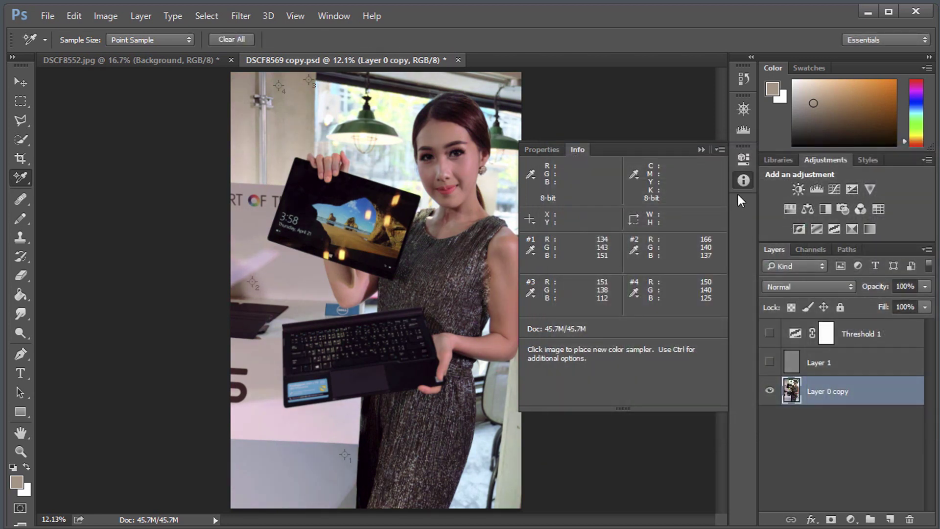